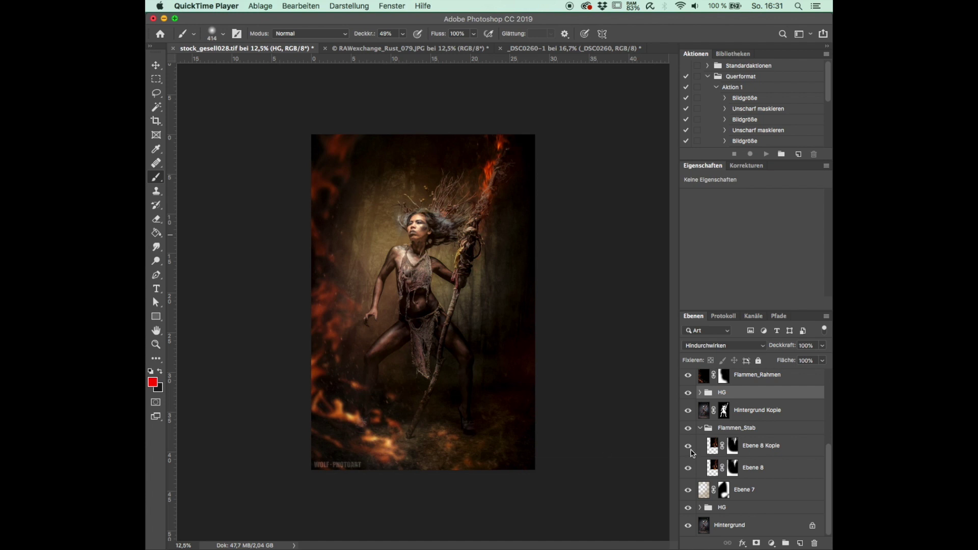
- Solo the Hintergrund layer so only the original studio shot of the woman with her staff shows
{"action": "scroll", "coordinate": [763, 463], "scroll_direction": "up", "scroll_amount": 1}
{"action": "scroll", "coordinate": [763, 462], "scroll_direction": "down", "scroll_amount": 1}
{"action": "left_click", "coordinate": [688, 526], "text": "alt"}
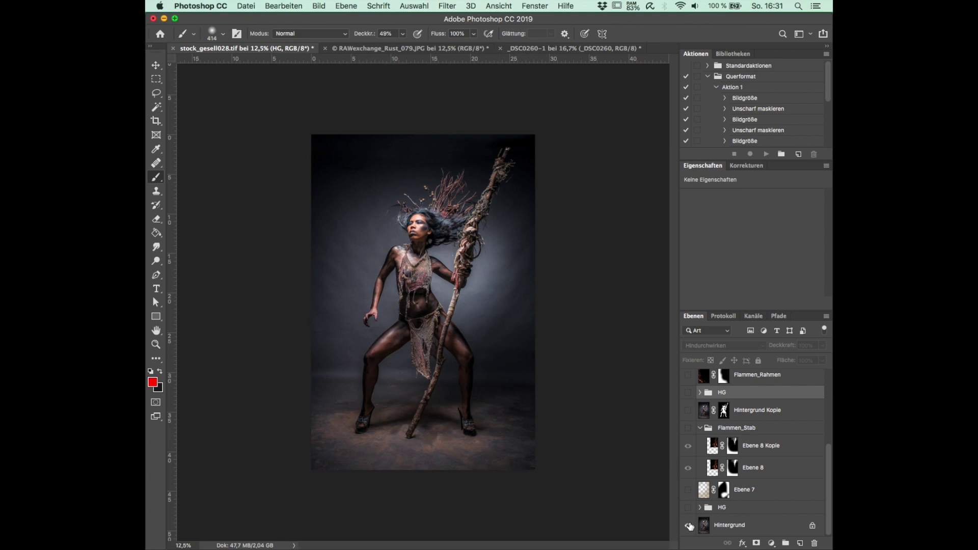
- Turn all composite layers back on and expand the final layer group
{"action": "left_click", "coordinate": [689, 525], "text": "alt"}
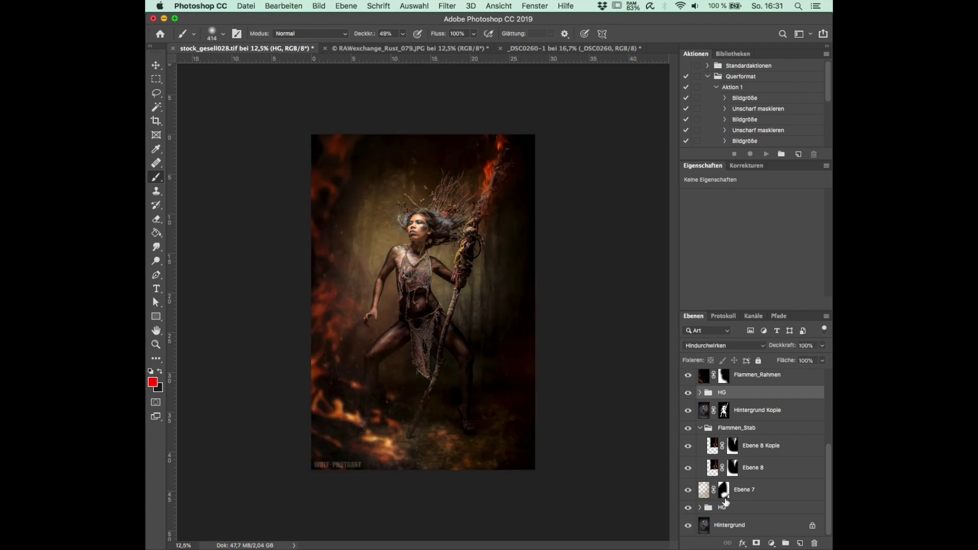
{"action": "scroll", "coordinate": [763, 474], "scroll_direction": "up", "scroll_amount": 3}
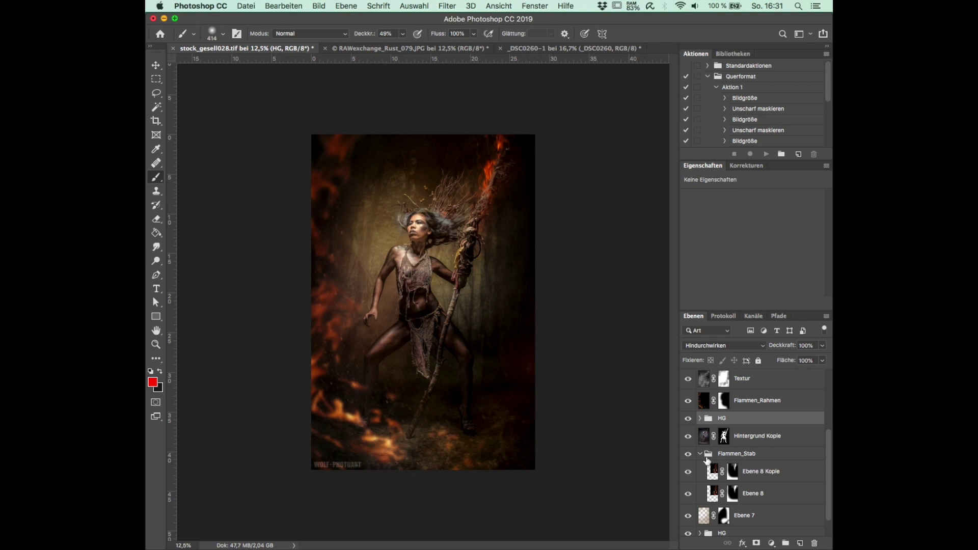
{"action": "scroll", "coordinate": [702, 458], "scroll_direction": "up", "scroll_amount": 2}
{"action": "scroll", "coordinate": [702, 458], "scroll_direction": "up", "scroll_amount": 3}
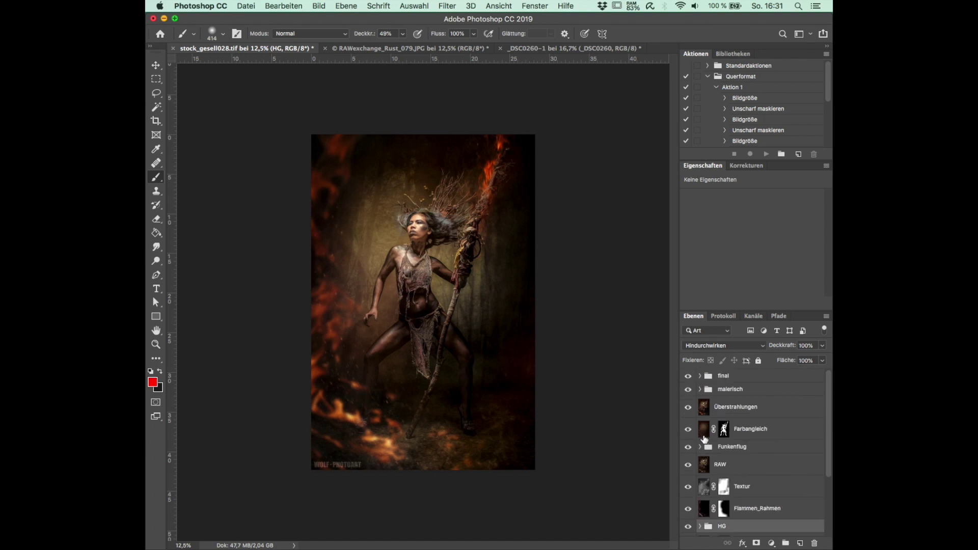
{"action": "left_click", "coordinate": [701, 376]}
- Toggle Farbangleich, Funkenflug, RAW and Textur visibility to compare the composite with and without the texture
{"action": "left_click_drag", "start_coordinate": [688, 426], "coordinate": [687, 461]}
{"action": "left_click", "coordinate": [687, 466]}
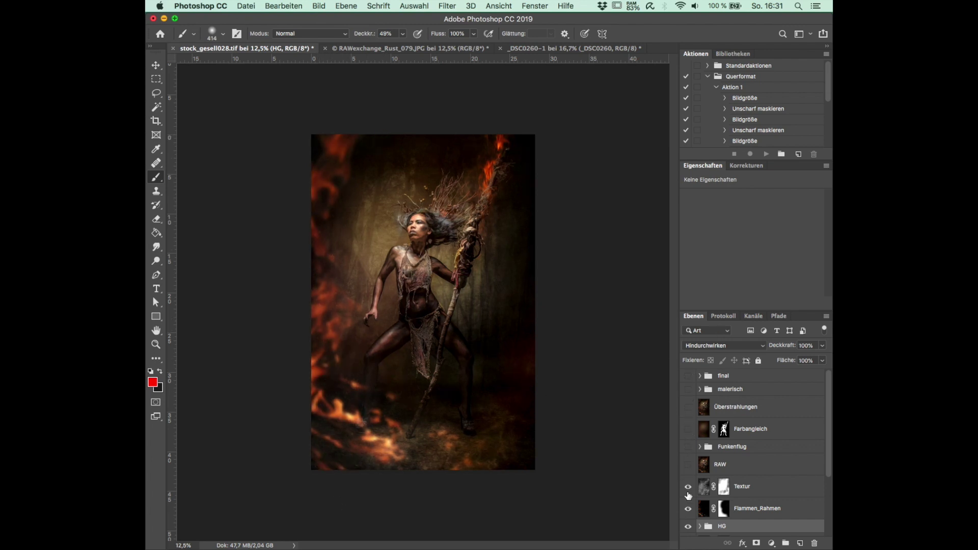
{"action": "left_click", "coordinate": [688, 488]}
{"action": "left_click", "coordinate": [687, 487]}
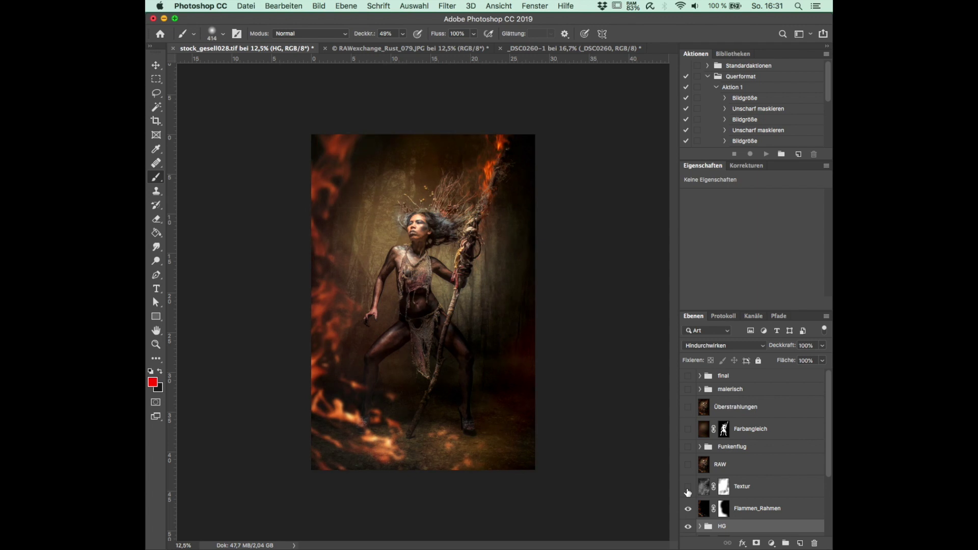
{"action": "left_click", "coordinate": [688, 487]}
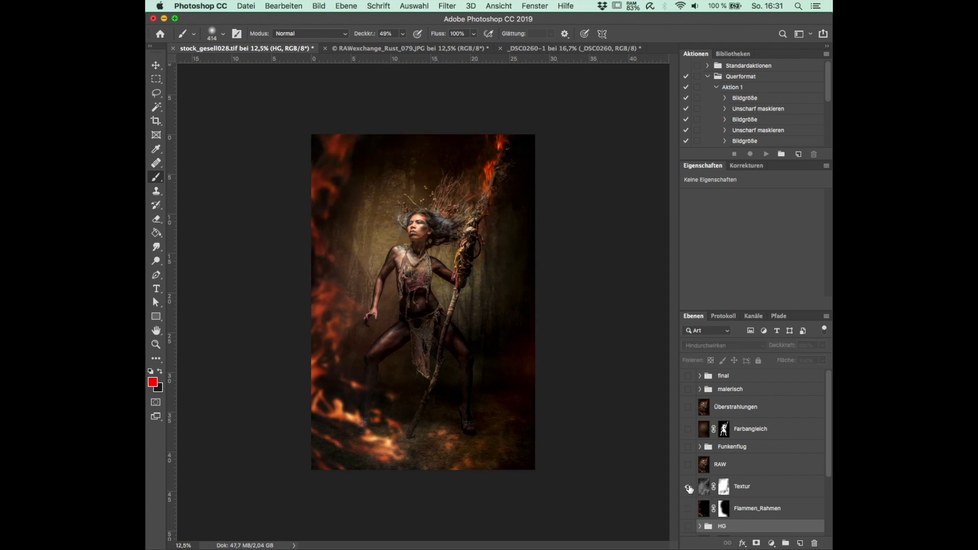
{"action": "left_click", "coordinate": [689, 489], "text": "alt"}
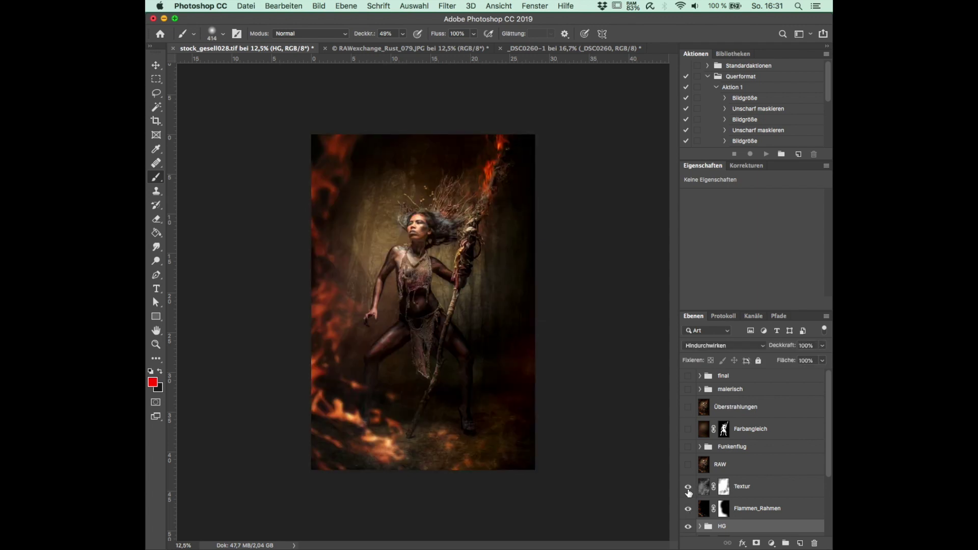
{"action": "left_click", "coordinate": [689, 489]}
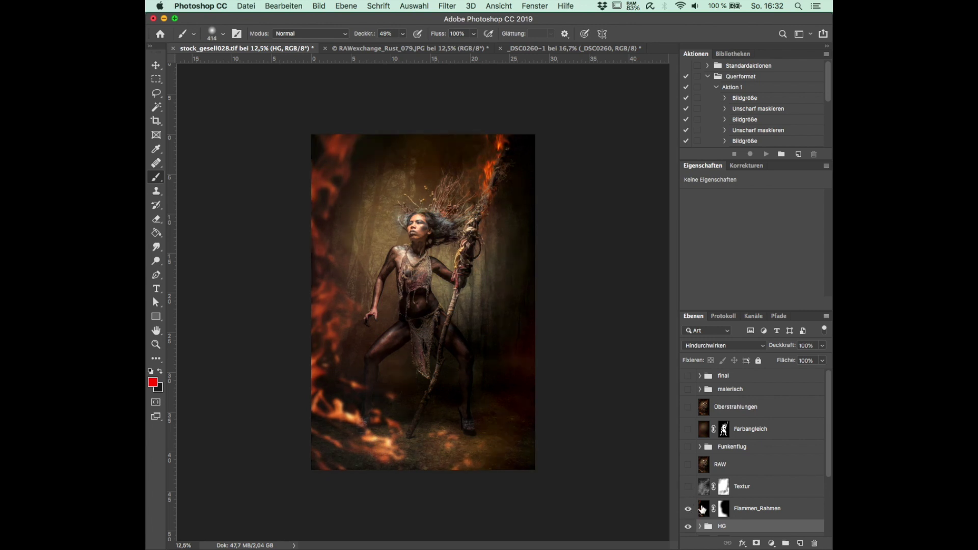
- View Flammen_Rahmen and Flammen_Stab on their own, then hide the Flammen_Rahmen frame flames
{"action": "left_click", "coordinate": [698, 511]}
{"action": "left_click", "coordinate": [689, 511], "text": "alt"}
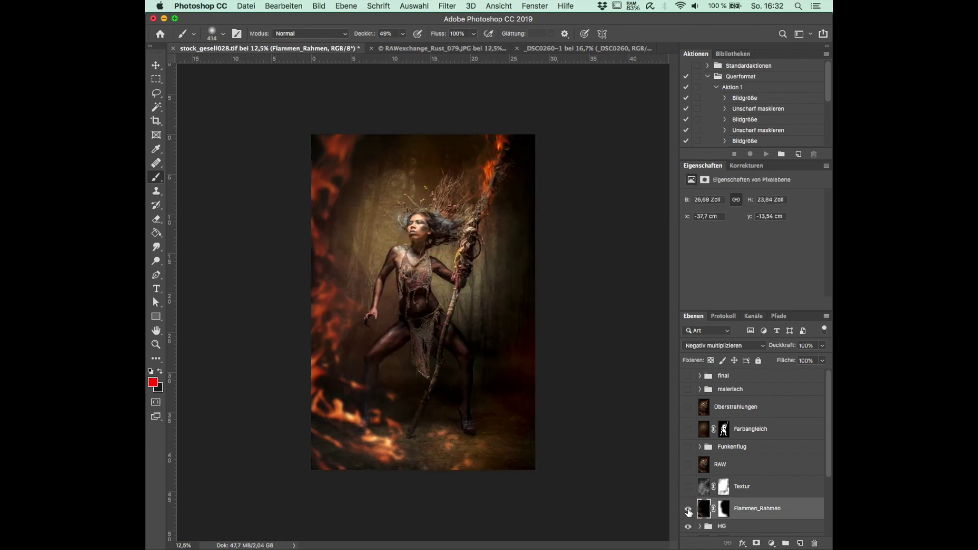
{"action": "scroll", "coordinate": [760, 501], "scroll_direction": "down", "scroll_amount": 3}
{"action": "scroll", "coordinate": [760, 501], "scroll_direction": "down", "scroll_amount": 2}
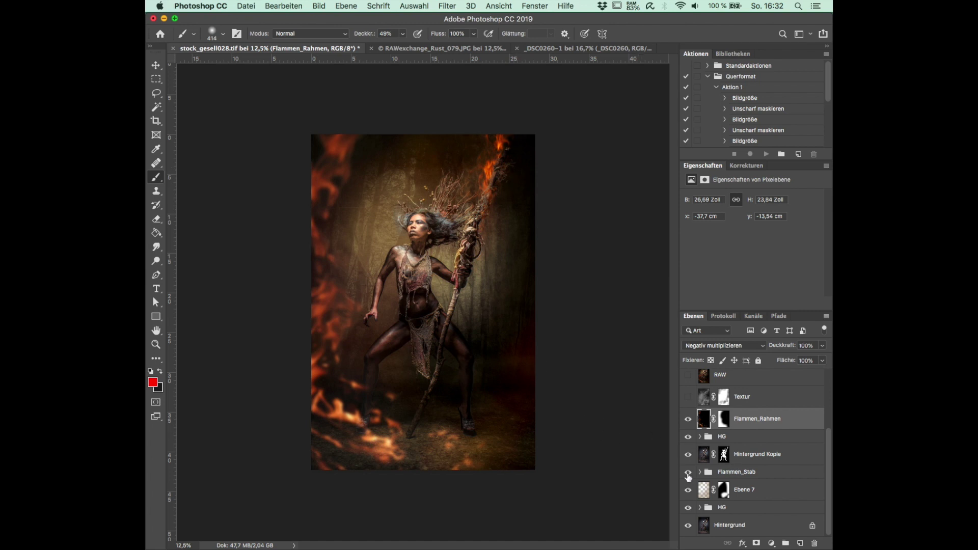
{"action": "left_click", "coordinate": [688, 473], "text": "alt"}
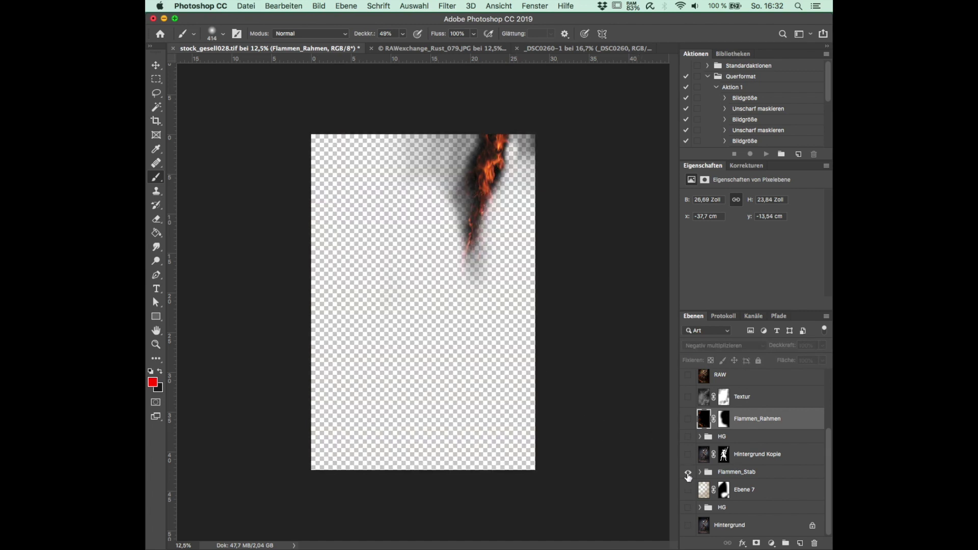
{"action": "left_click", "coordinate": [688, 474], "text": "alt"}
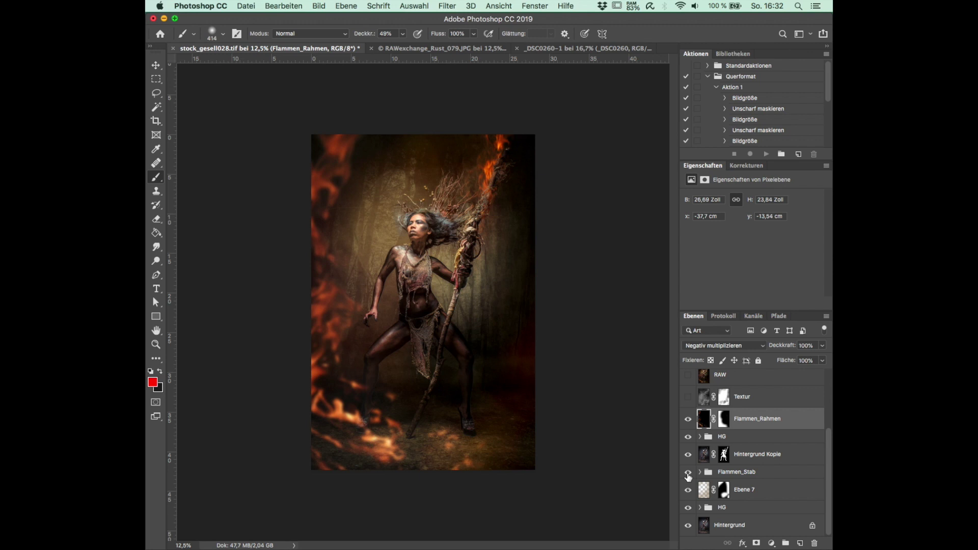
{"action": "scroll", "coordinate": [688, 474], "scroll_direction": "up", "scroll_amount": 3}
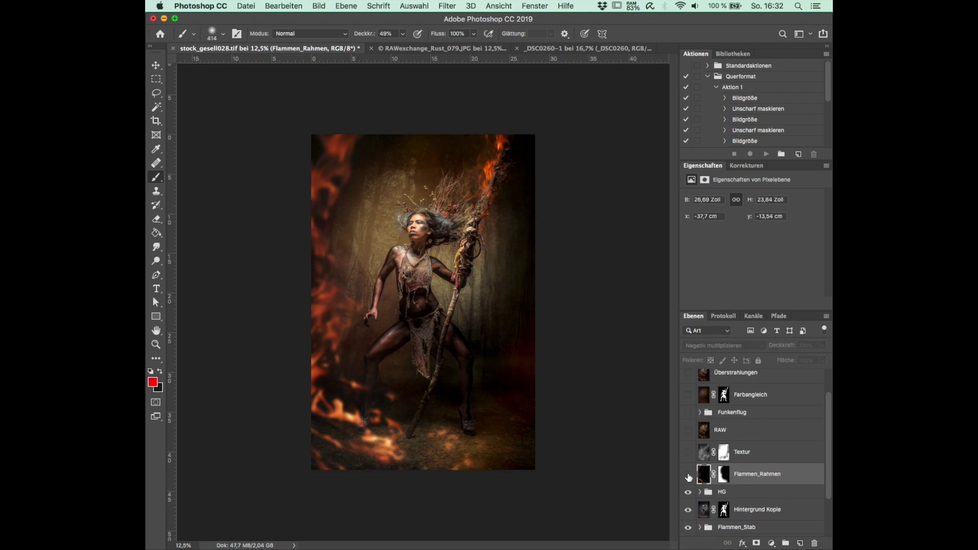
{"action": "left_click", "coordinate": [688, 477]}
{"action": "left_click", "coordinate": [485, 48]}
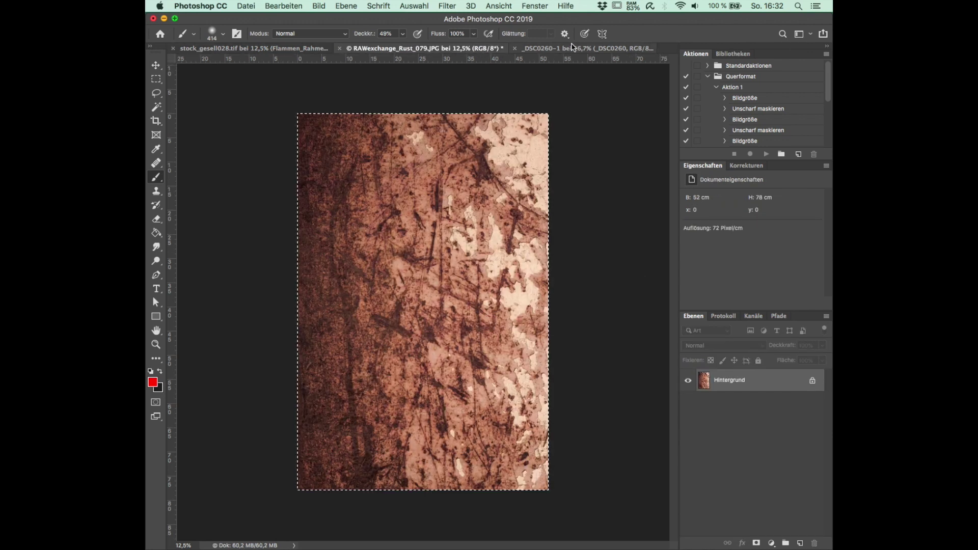
- Copy the whole rust texture and paste it into the composite above the HG group
{"action": "left_click", "coordinate": [572, 46]}
{"action": "left_click", "coordinate": [466, 51]}
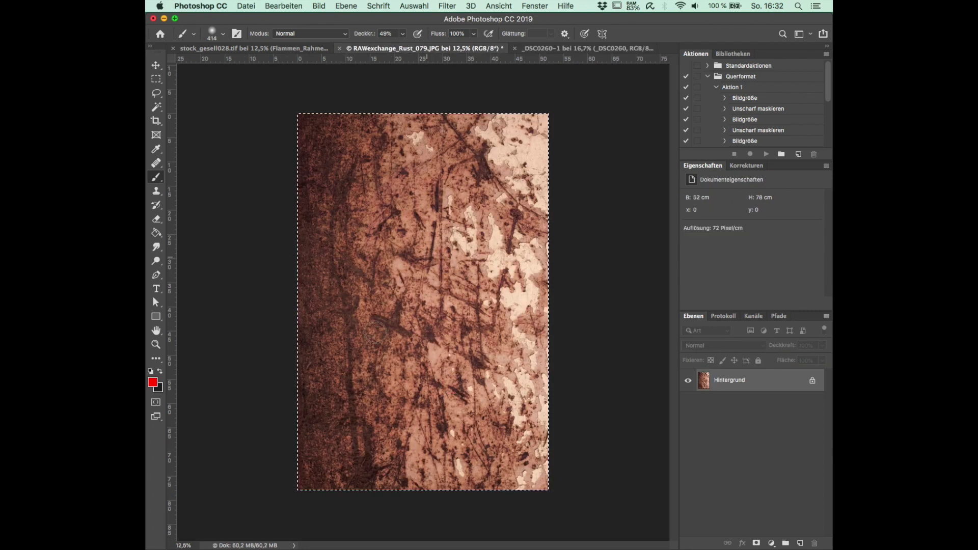
{"action": "key", "text": "ctrl+c"}
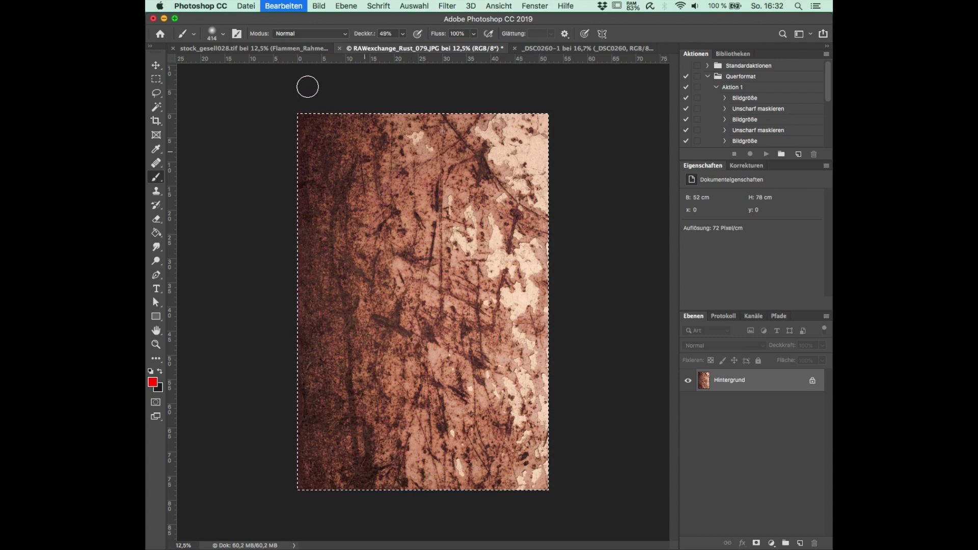
{"action": "left_click", "coordinate": [286, 48]}
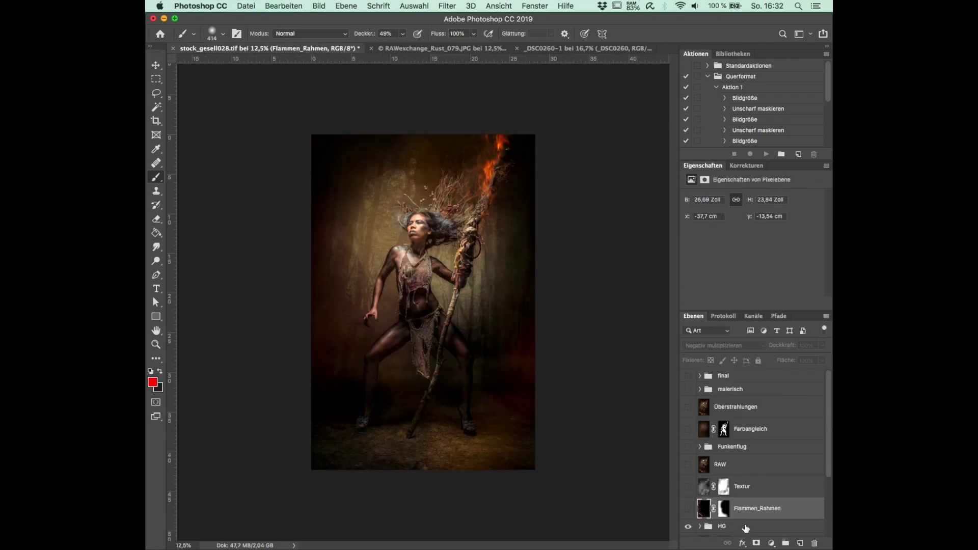
{"action": "left_click", "coordinate": [746, 528]}
{"action": "key", "text": "ctrl+v"}
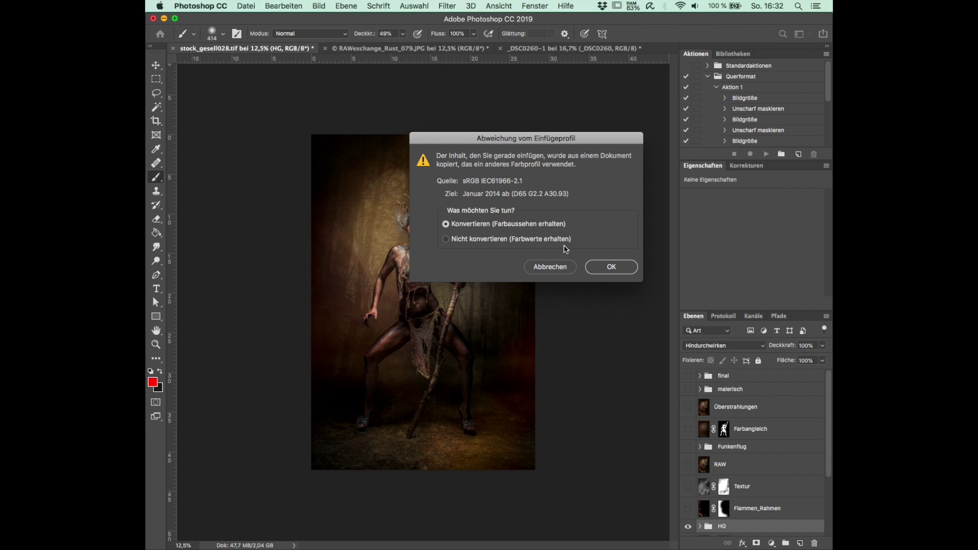
- Blend the rust texture in Weiches Licht at 35% and mask it off the woman with a 2490 px brush
{"action": "left_click", "coordinate": [625, 251]}
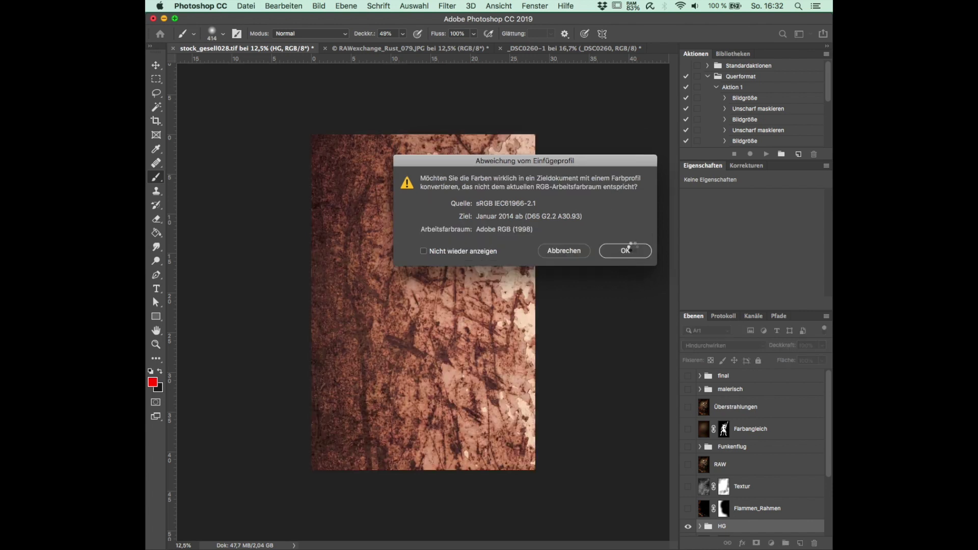
{"action": "left_click", "coordinate": [723, 345]}
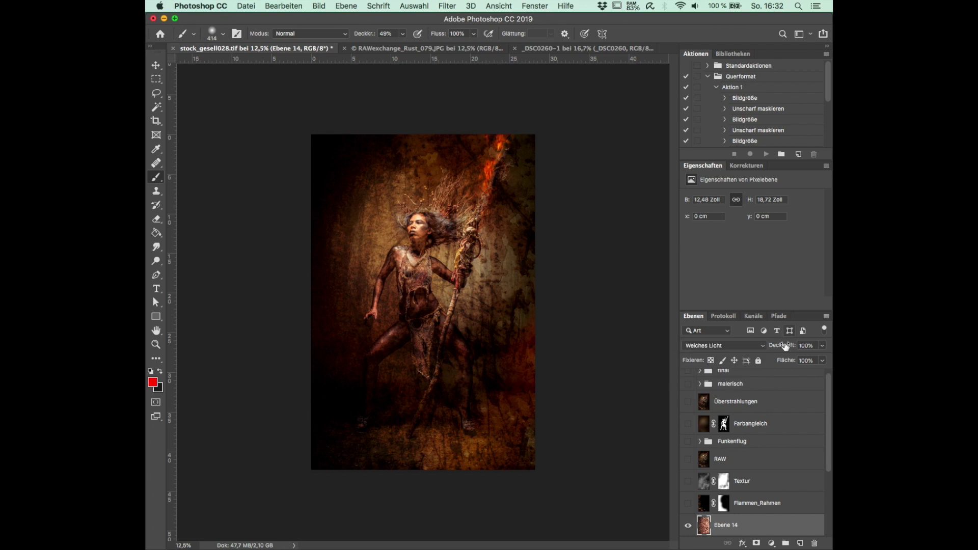
{"action": "left_click_drag", "start_coordinate": [784, 348], "coordinate": [749, 349]}
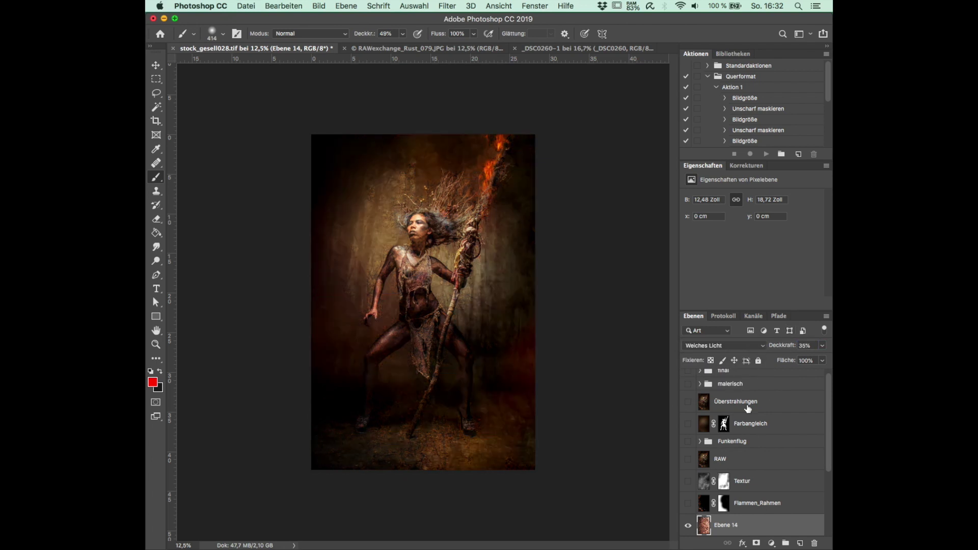
{"action": "left_click", "coordinate": [757, 543]}
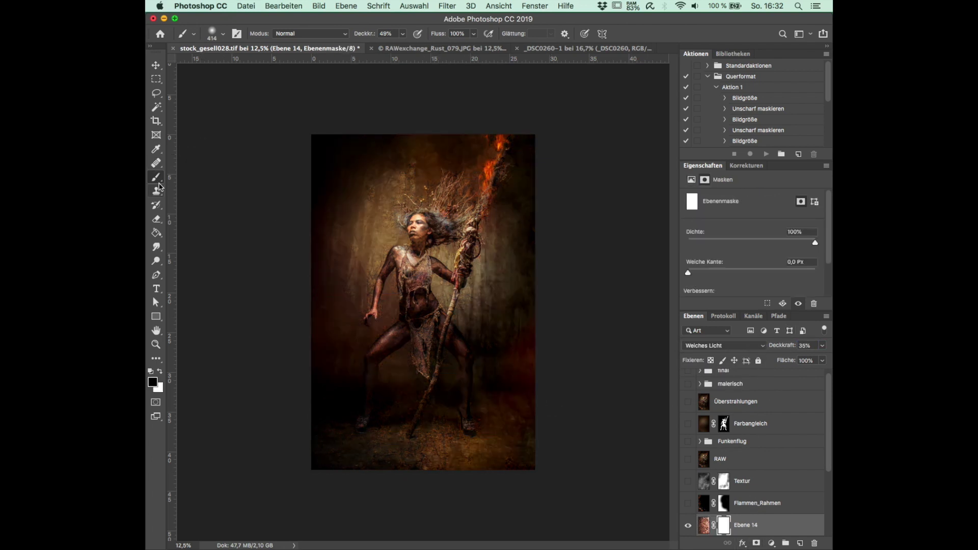
{"action": "left_click_drag", "start_coordinate": [455, 307], "coordinate": [523, 314]}
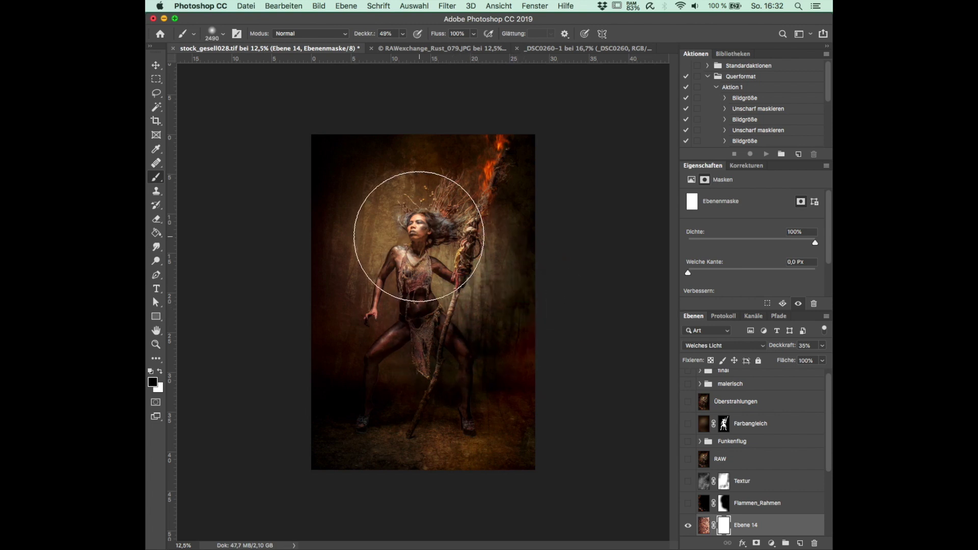
{"action": "left_click_drag", "start_coordinate": [456, 386], "coordinate": [459, 284]}
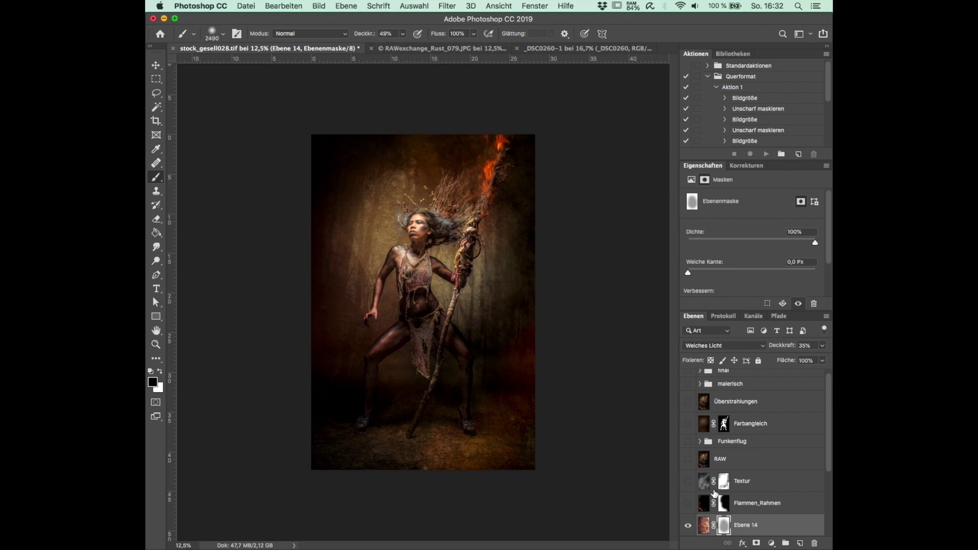
- Compare the image with and without the texture and reposition the rust layer in the stack
{"action": "left_click", "coordinate": [689, 526]}
{"action": "left_click", "coordinate": [688, 526]}
{"action": "left_click", "coordinate": [688, 526]}
{"action": "left_click_drag", "start_coordinate": [785, 524], "coordinate": [817, 533]}
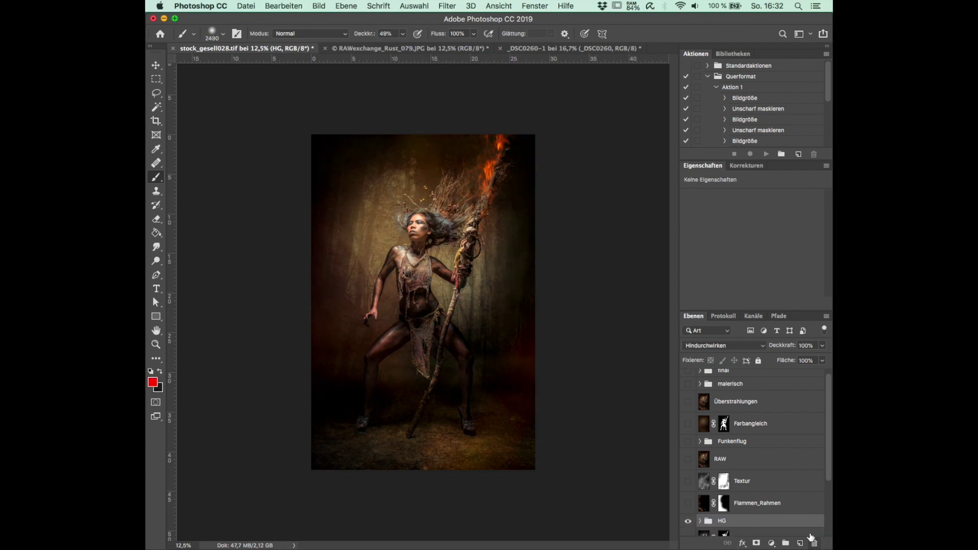
{"action": "left_click", "coordinate": [586, 49]}
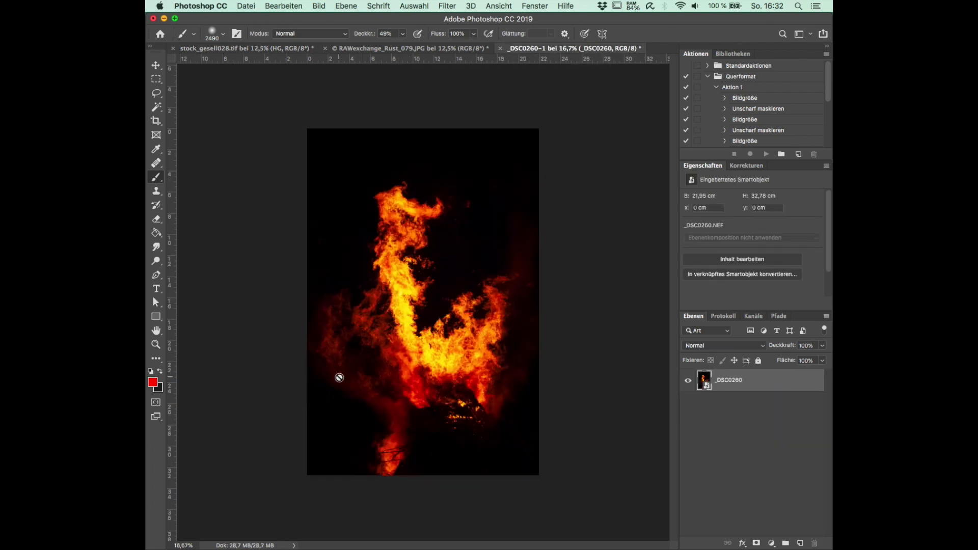
- Copy the entire fire image and paste it into the woman composite, converting its colour profile
{"action": "key", "text": "ctrl+a"}
{"action": "key", "text": "ctrl+c"}
{"action": "key", "text": "ctrl+Tab"}
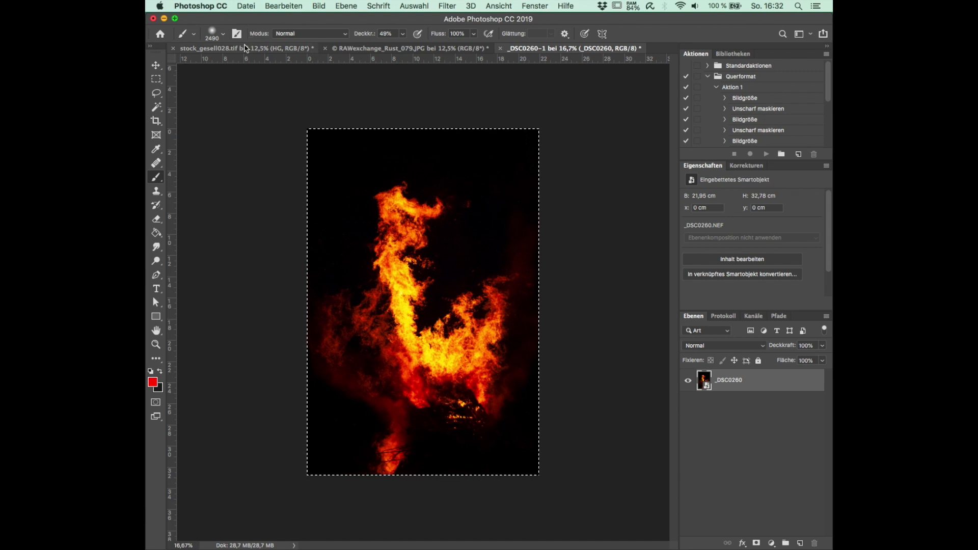
{"action": "key", "text": "ctrl+v"}
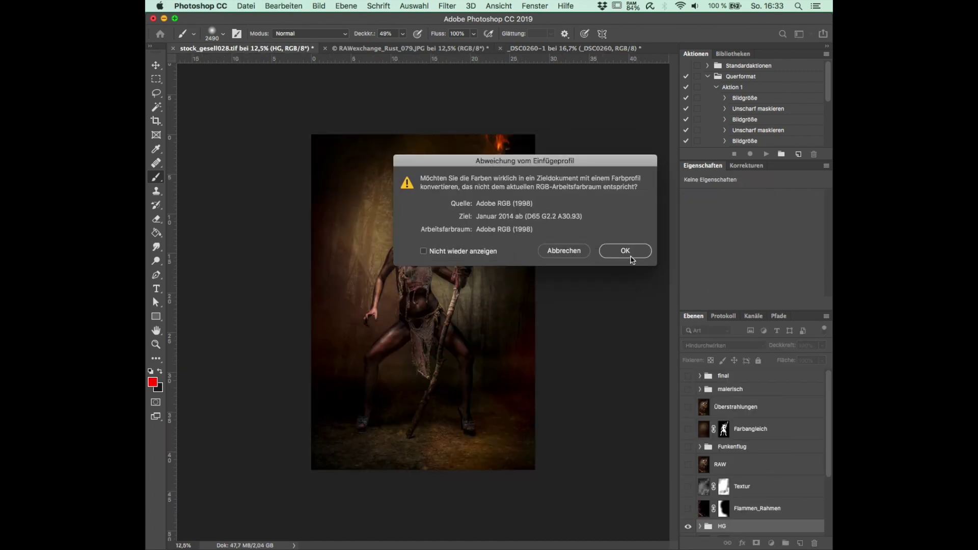
{"action": "left_click", "coordinate": [631, 253]}
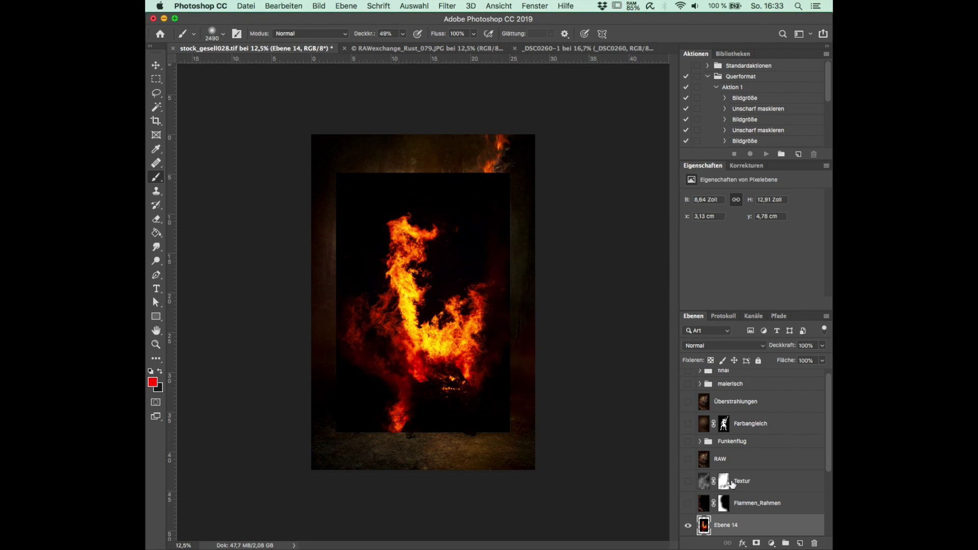
- Try Weiches Licht and Normal, then set the fire layer to Negativ multiplizieren
{"action": "left_click", "coordinate": [741, 346]}
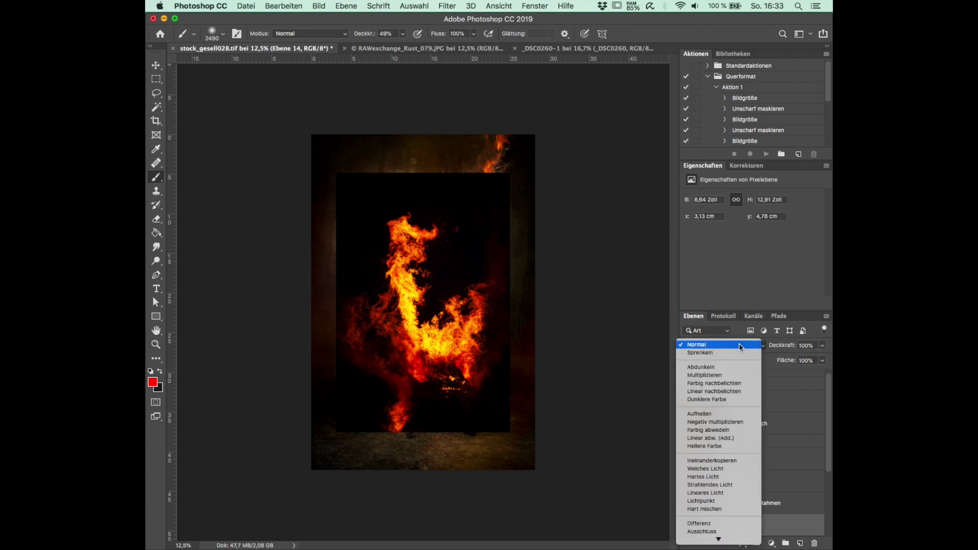
{"action": "left_click", "coordinate": [708, 470]}
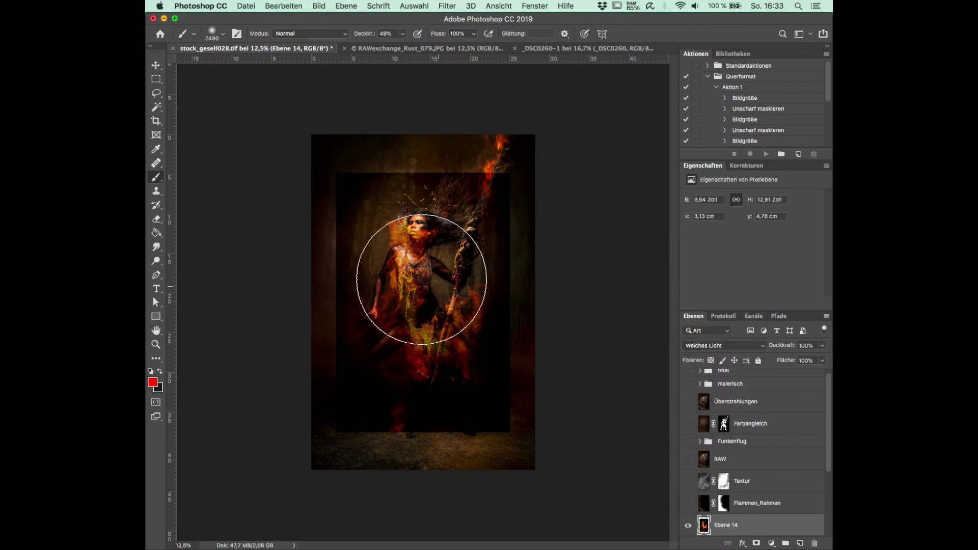
{"action": "left_click", "coordinate": [736, 346]}
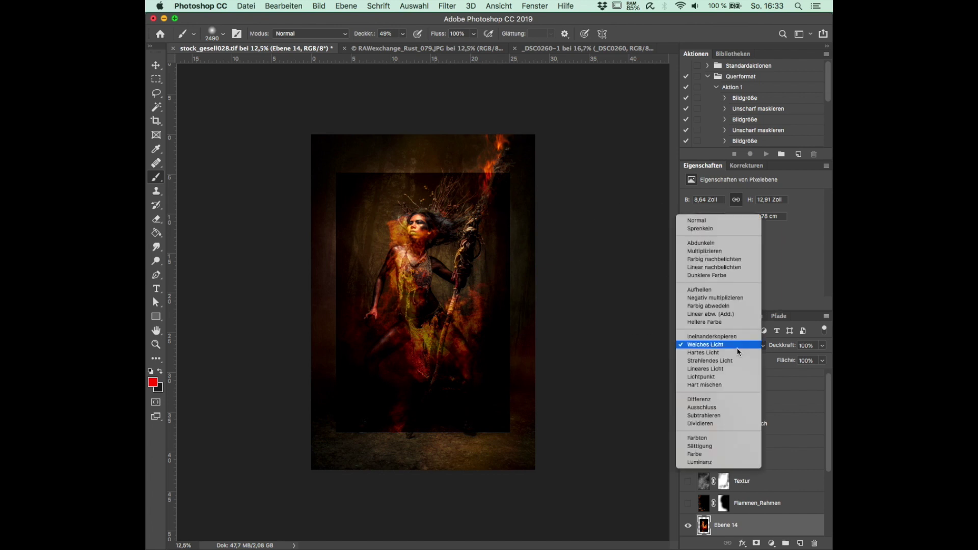
{"action": "left_click", "coordinate": [713, 223]}
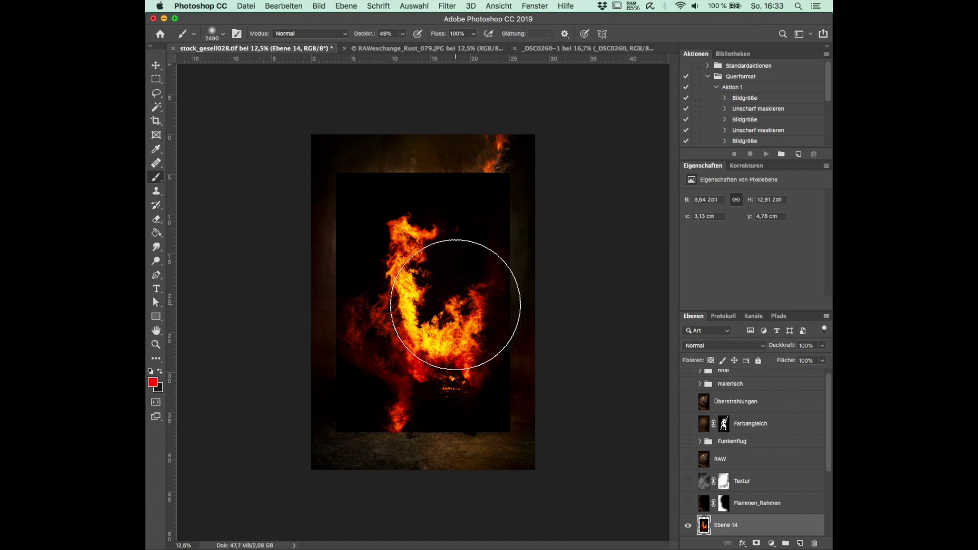
{"action": "left_click", "coordinate": [736, 347]}
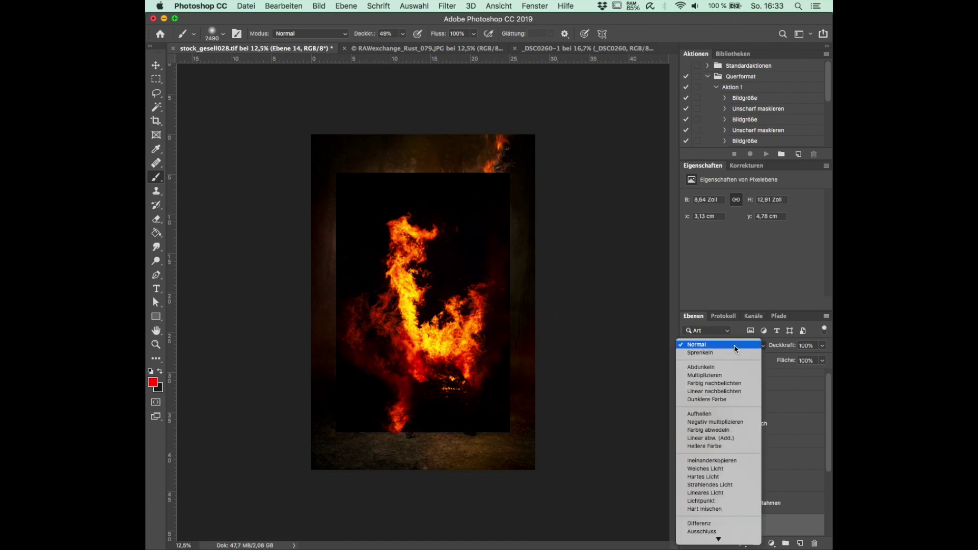
{"action": "left_click", "coordinate": [719, 422]}
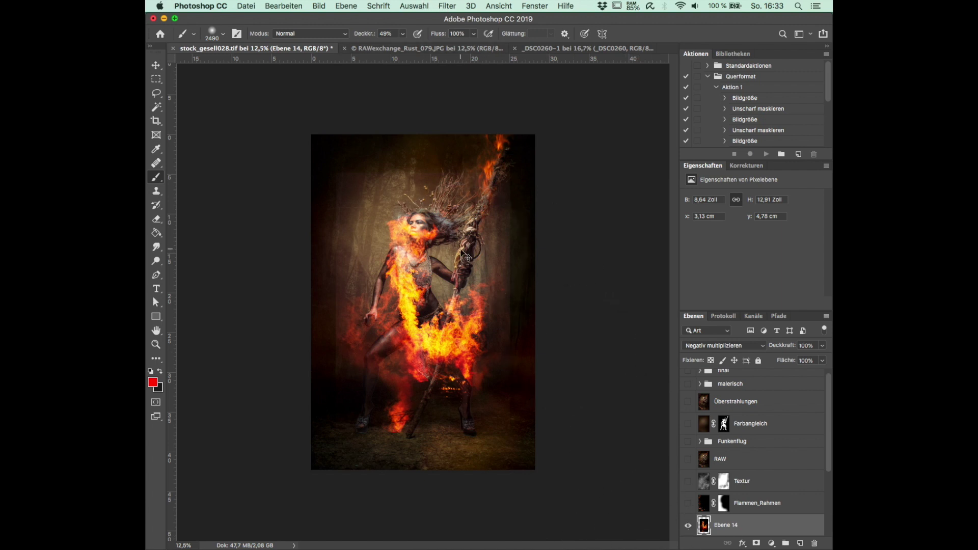
{"action": "key", "text": "ctrl+t"}
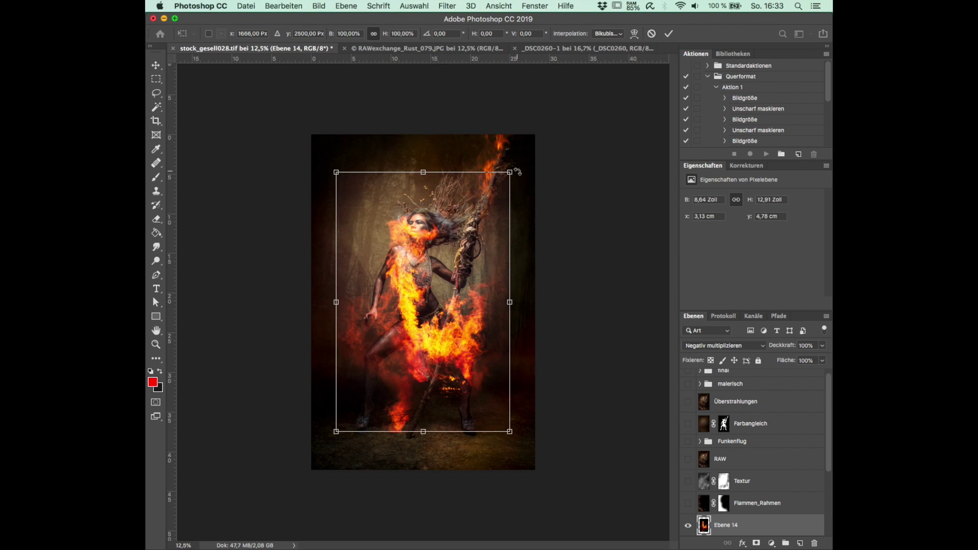
{"action": "key", "text": "Return"}
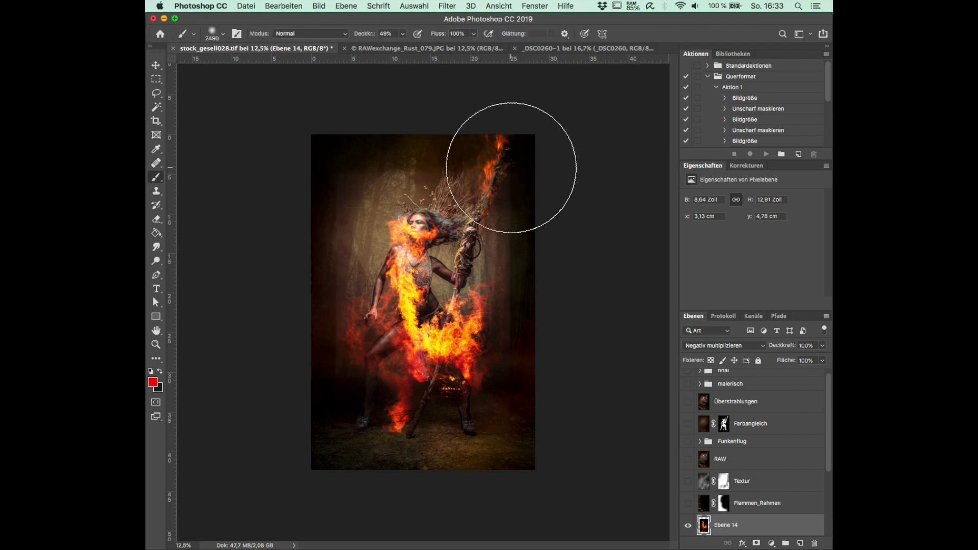
{"action": "left_click", "coordinate": [447, 6]}
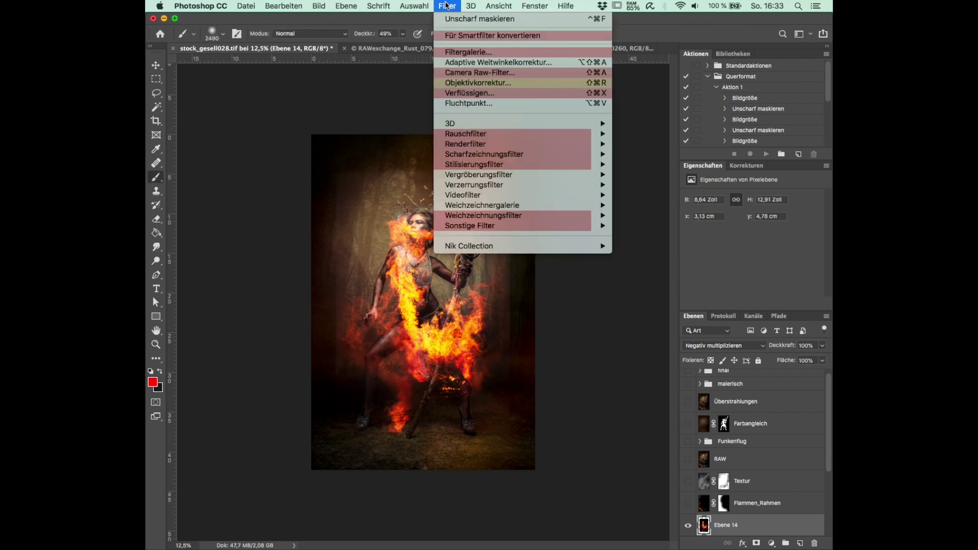
- Convert the fire layer to a smart object and enlarge it toward the top right and bottom left
{"action": "left_click", "coordinate": [499, 35]}
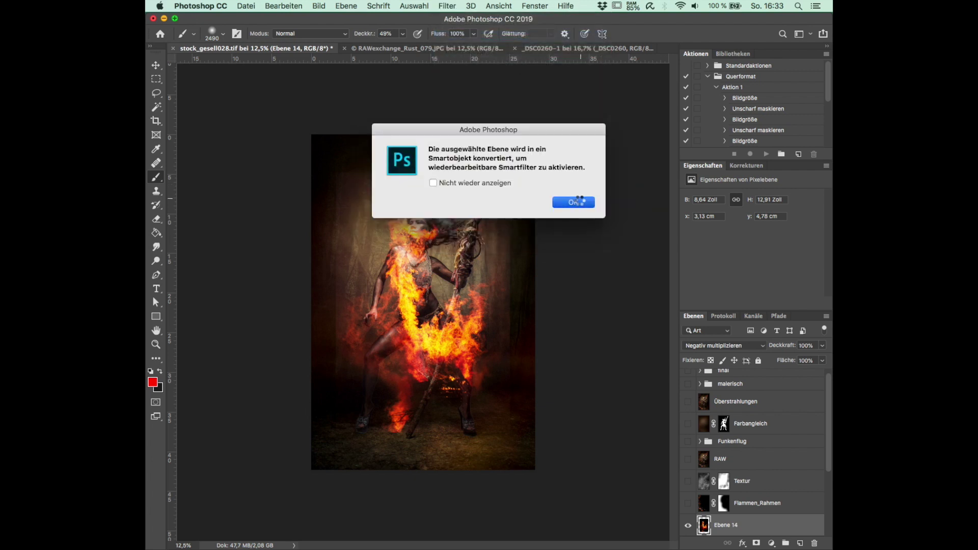
{"action": "left_click", "coordinate": [575, 202]}
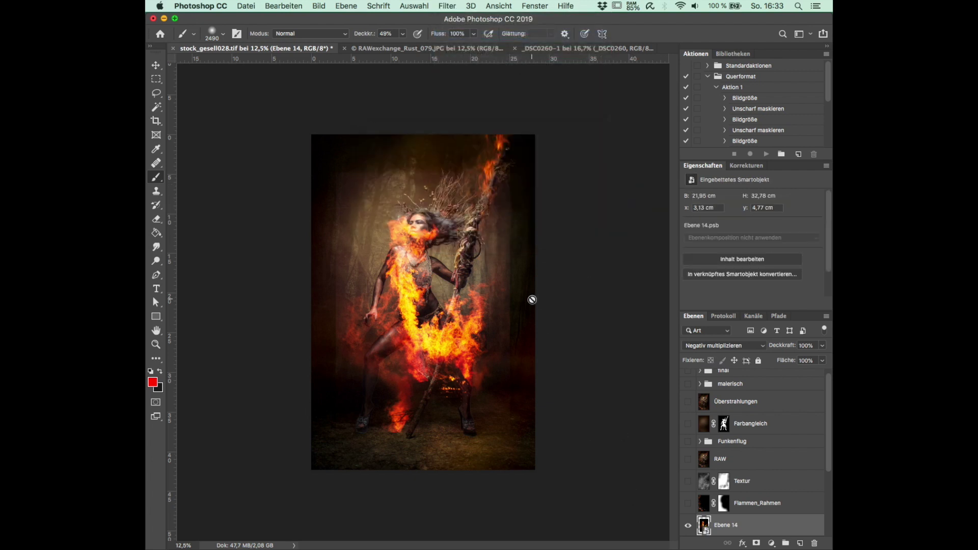
{"action": "key", "text": "ctrl+t"}
{"action": "left_click_drag", "start_coordinate": [510, 172], "coordinate": [557, 123]}
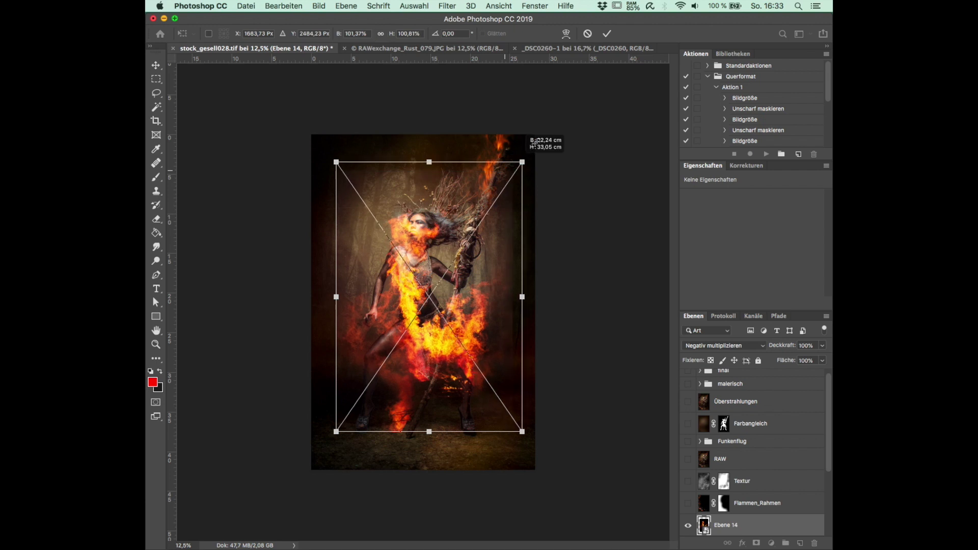
{"action": "left_click_drag", "start_coordinate": [336, 431], "coordinate": [302, 479]}
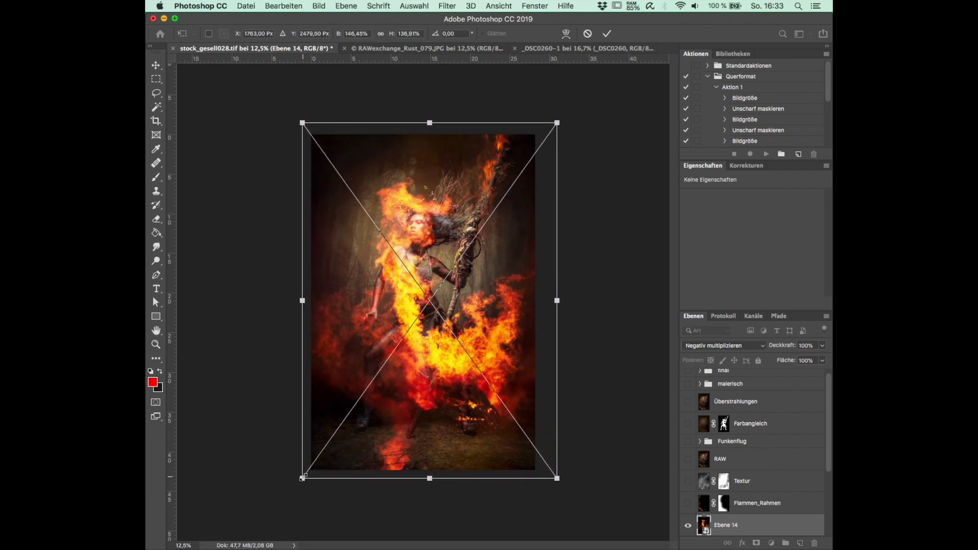
{"action": "left_click_drag", "start_coordinate": [302, 479], "coordinate": [259, 538]}
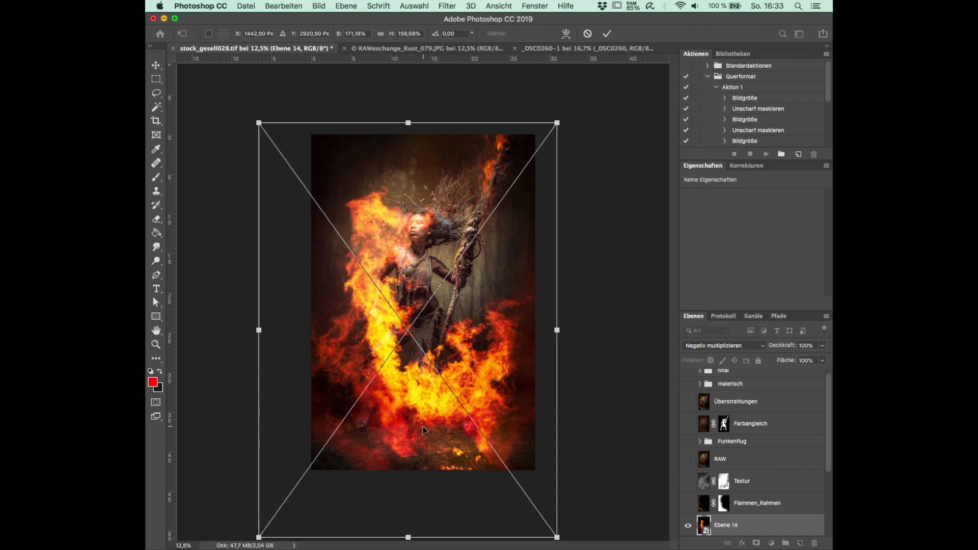
{"action": "key", "text": "Return"}
- Keep stretching the flames left, bottom-right and upward to 61,73 × 74,82 cm
{"action": "key", "text": "ctrl+t"}
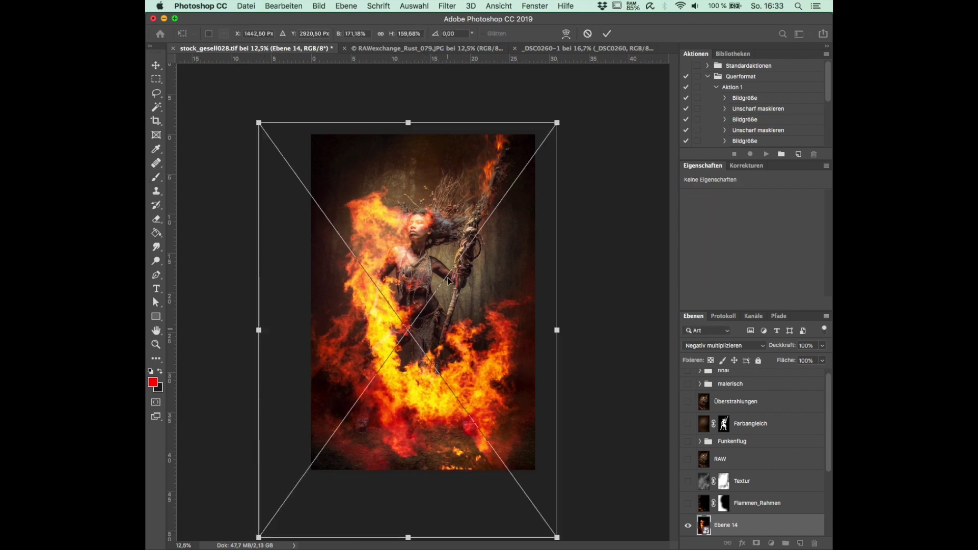
{"action": "left_click_drag", "start_coordinate": [257, 121], "coordinate": [224, 94]}
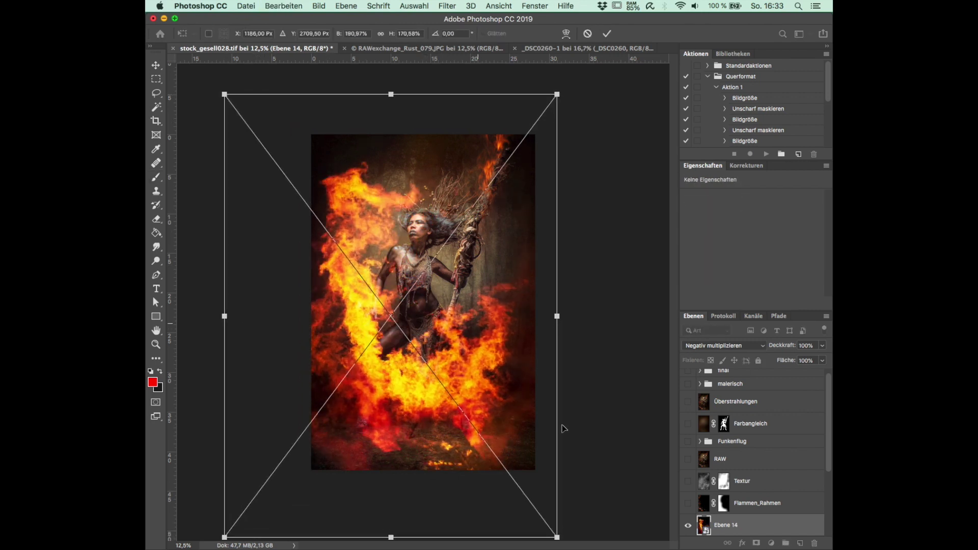
{"action": "key", "text": "ctrl+minus"}
{"action": "left_click_drag", "start_coordinate": [514, 461], "coordinate": [591, 541]}
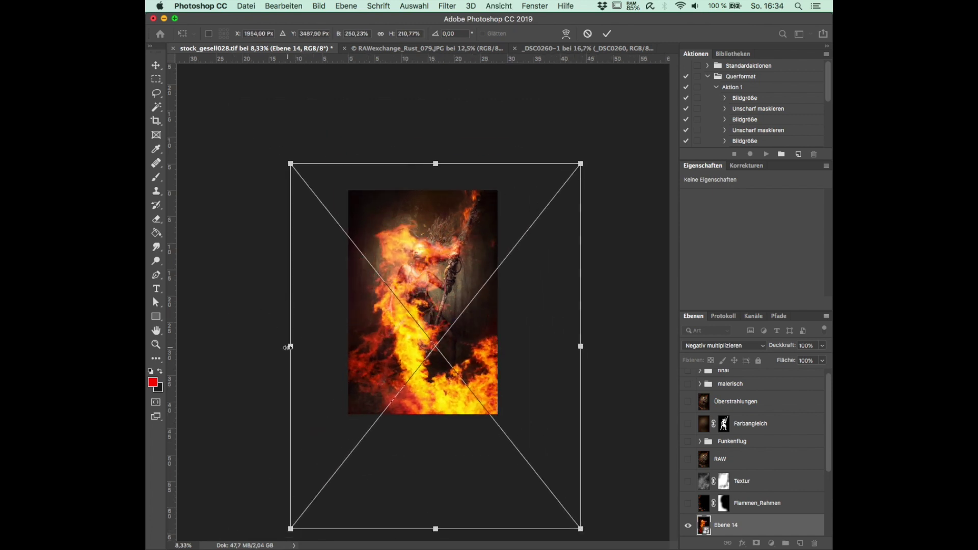
{"action": "left_click_drag", "start_coordinate": [288, 347], "coordinate": [253, 345]}
{"action": "key", "text": "Return"}
{"action": "key", "text": "b"}
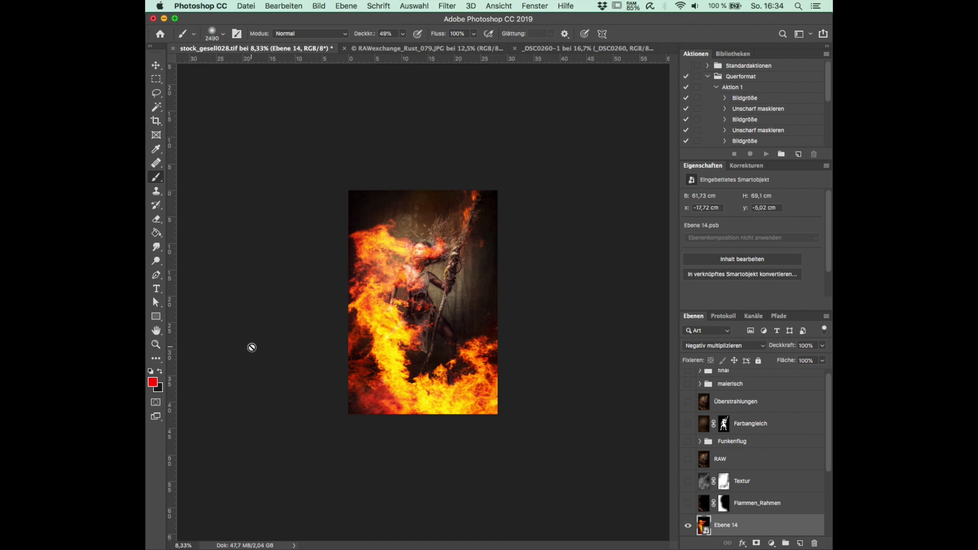
{"action": "key", "text": "ctrl+t"}
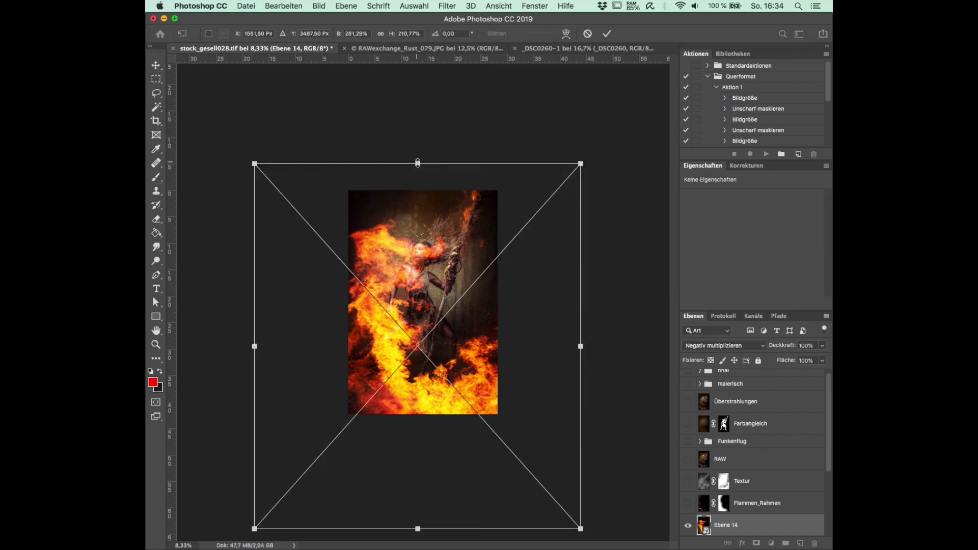
{"action": "left_click_drag", "start_coordinate": [418, 163], "coordinate": [418, 133]}
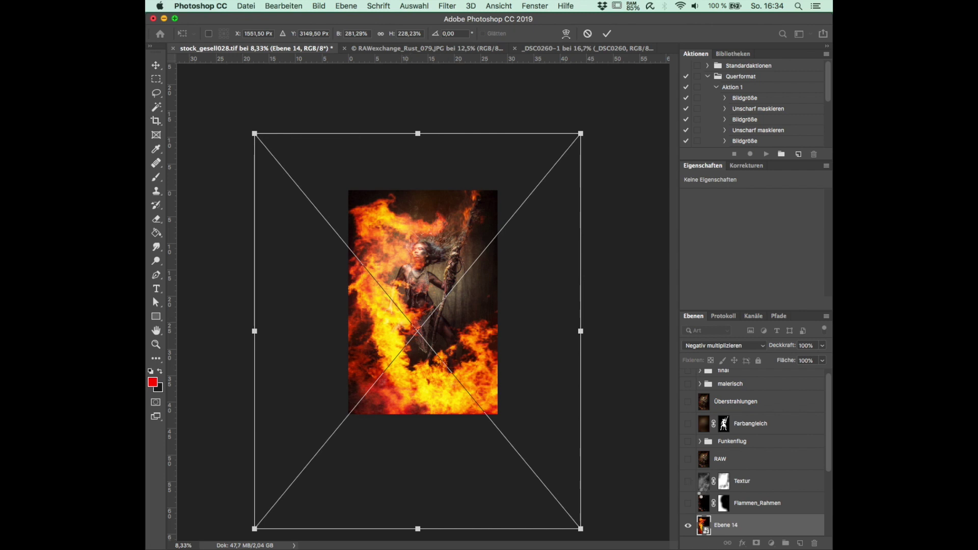
{"action": "key", "text": "Return"}
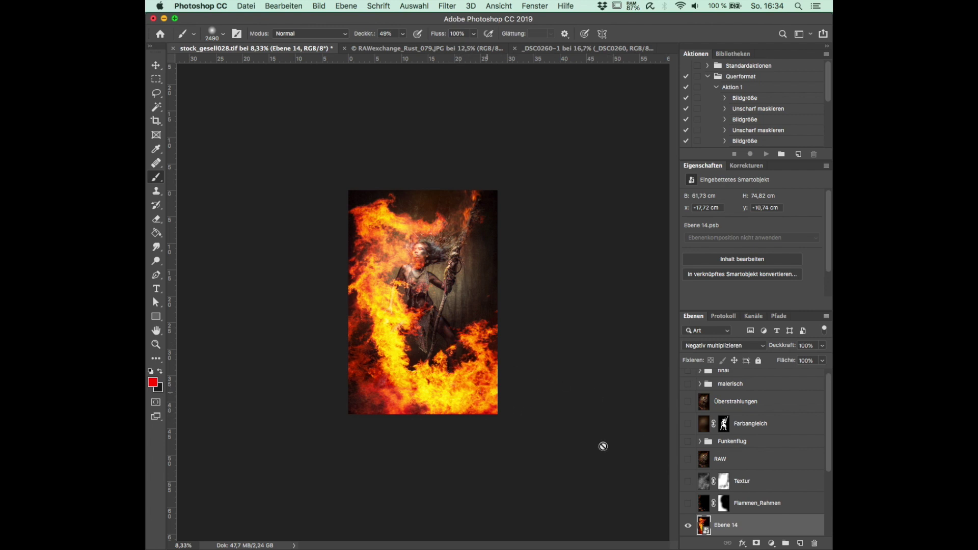
{"action": "scroll", "coordinate": [729, 511], "scroll_direction": "down", "scroll_amount": 2}
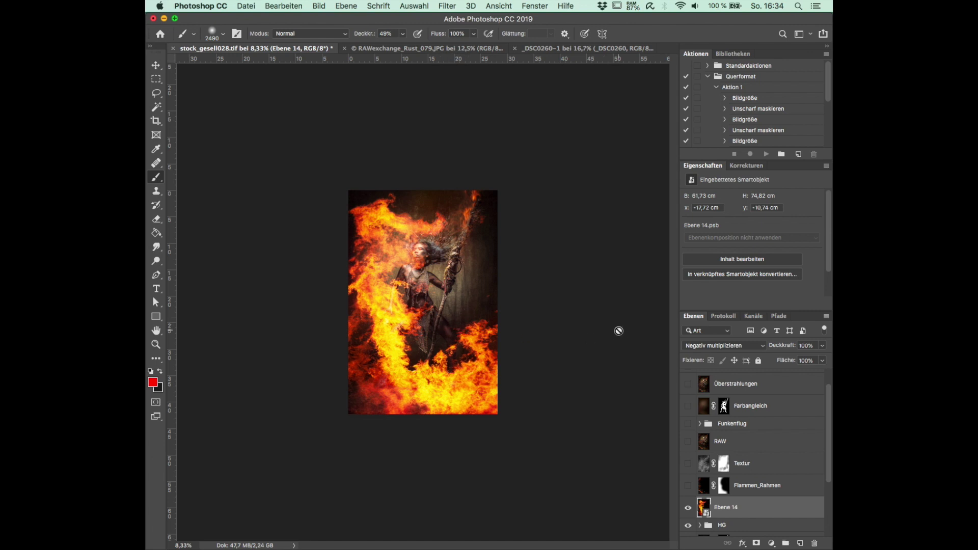
- Scale the Ebene 14 flames past the lower-left, top-left and bottom edges to 71,1 × 95,29 cm
{"action": "key", "text": "ctrl+t"}
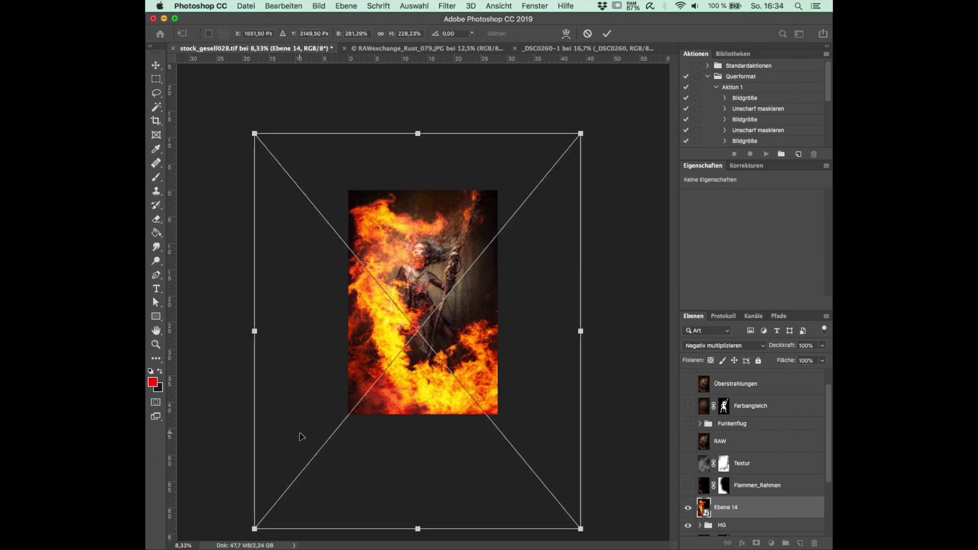
{"action": "key", "text": "ctrl+minus"}
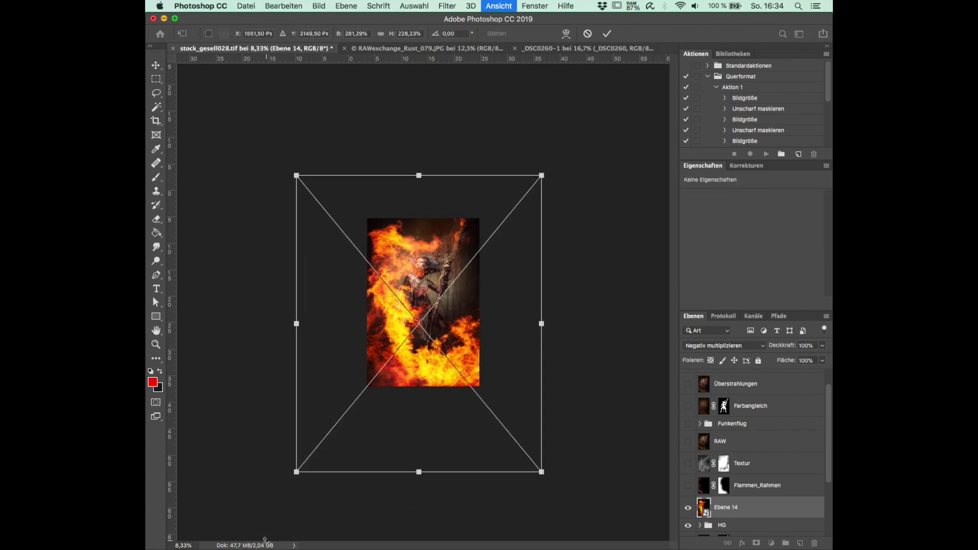
{"action": "left_click_drag", "start_coordinate": [296, 472], "coordinate": [281, 503]}
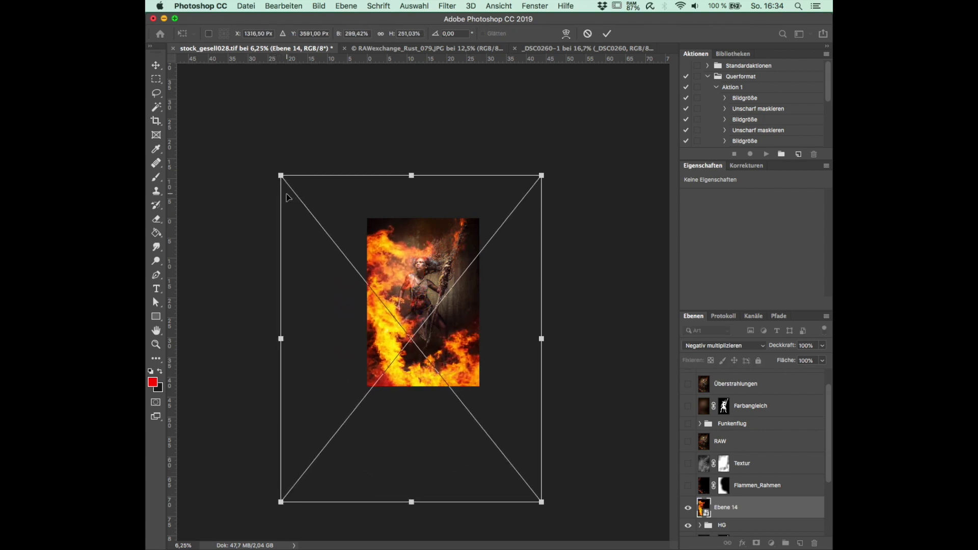
{"action": "left_click_drag", "start_coordinate": [280, 174], "coordinate": [261, 143]}
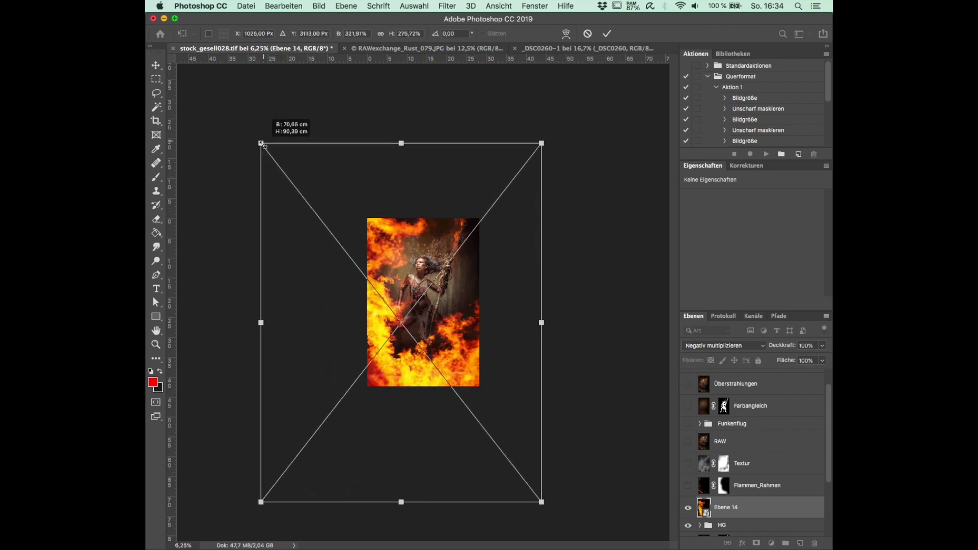
{"action": "left_click_drag", "start_coordinate": [543, 503], "coordinate": [544, 522]}
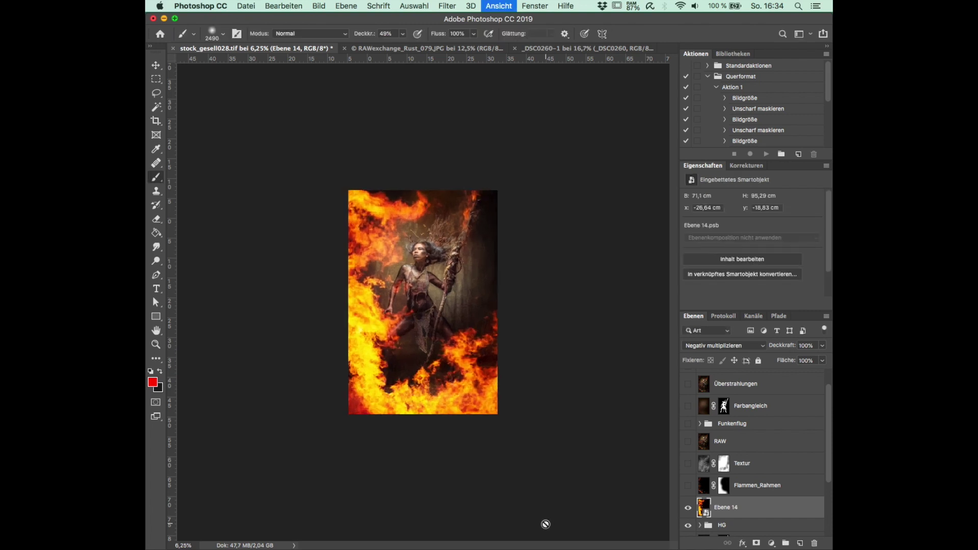
{"action": "key", "text": "super+plus"}
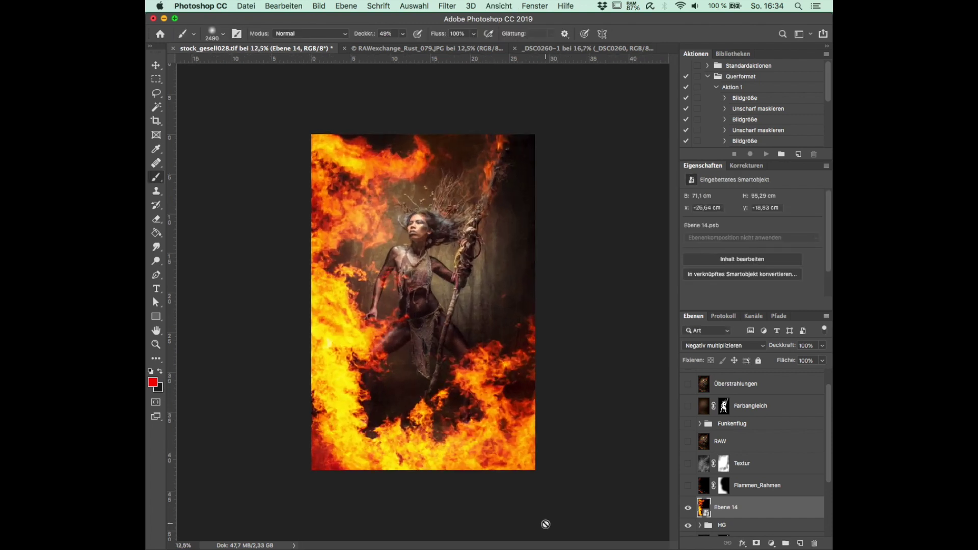
- Switch Ebene 14 to warp mode and bulge the flames' top, bottom and right side outward
{"action": "key", "text": "super+t"}
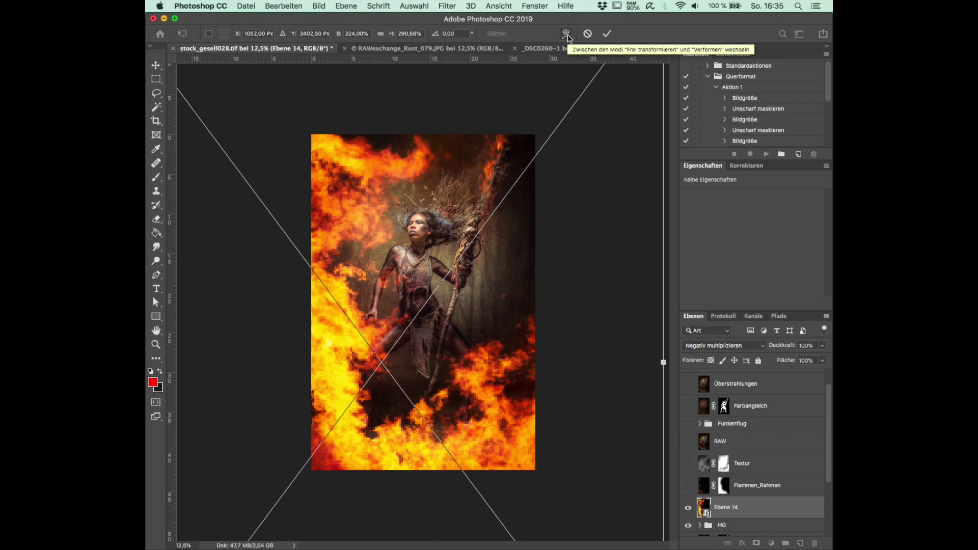
{"action": "left_click", "coordinate": [566, 34]}
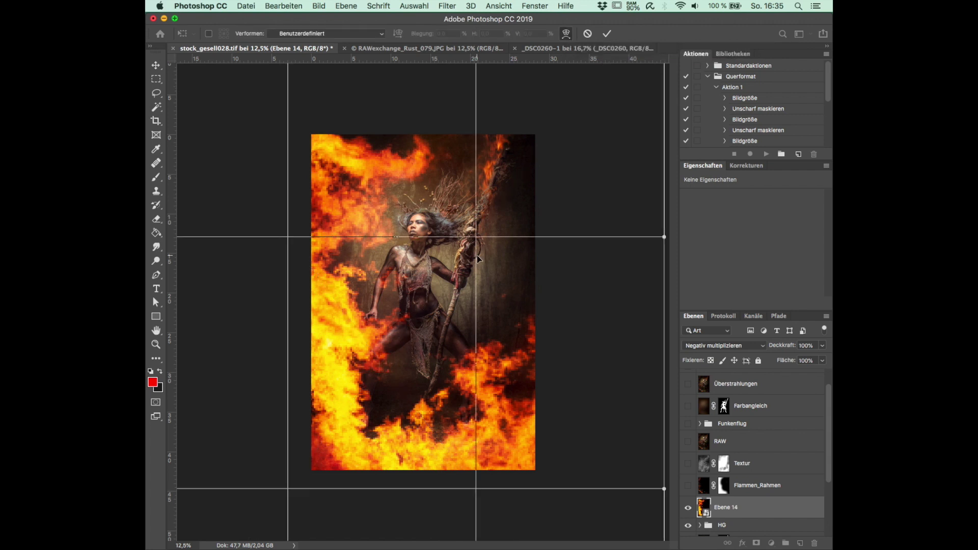
{"action": "key", "text": "super+minus"}
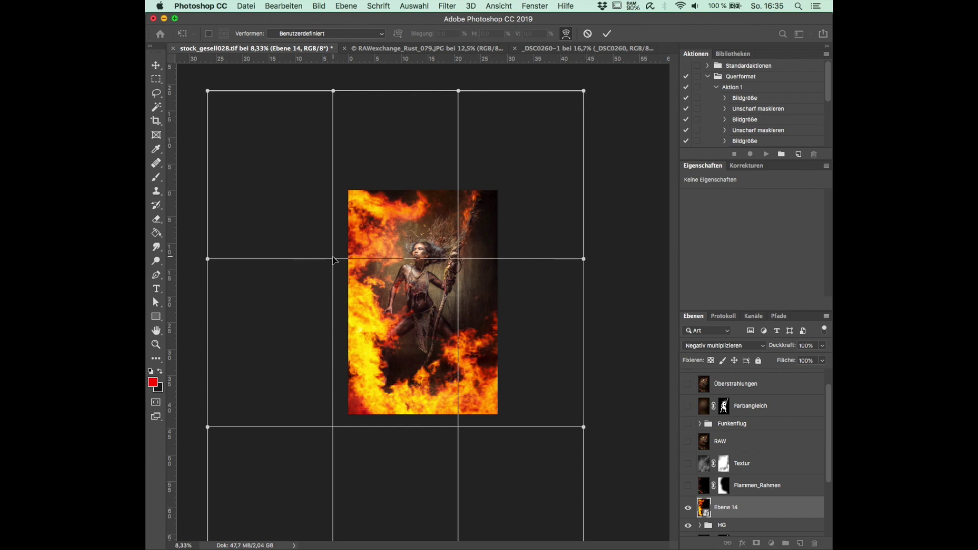
{"action": "left_click_drag", "start_coordinate": [333, 259], "coordinate": [321, 260]}
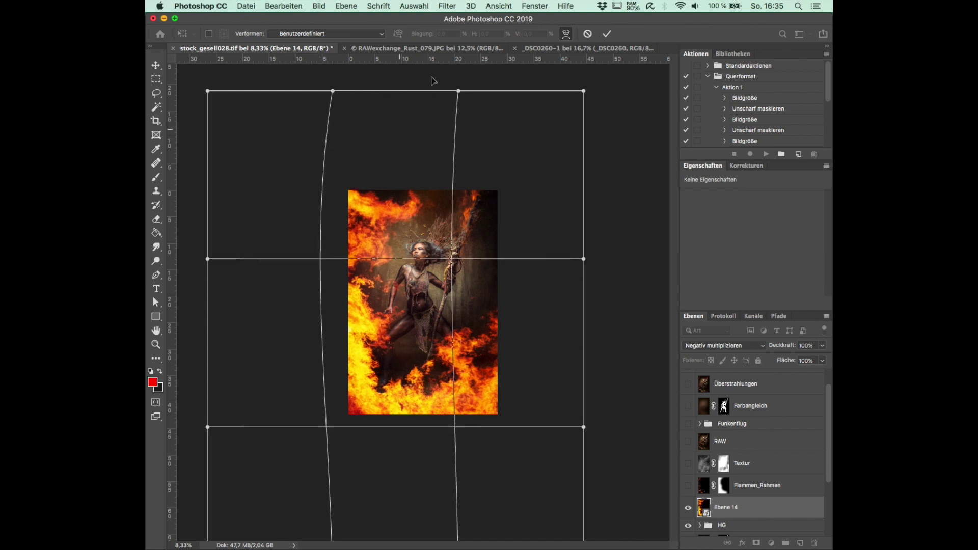
{"action": "left_click_drag", "start_coordinate": [460, 92], "coordinate": [463, 51]}
{"action": "left_click_drag", "start_coordinate": [392, 135], "coordinate": [389, 124]}
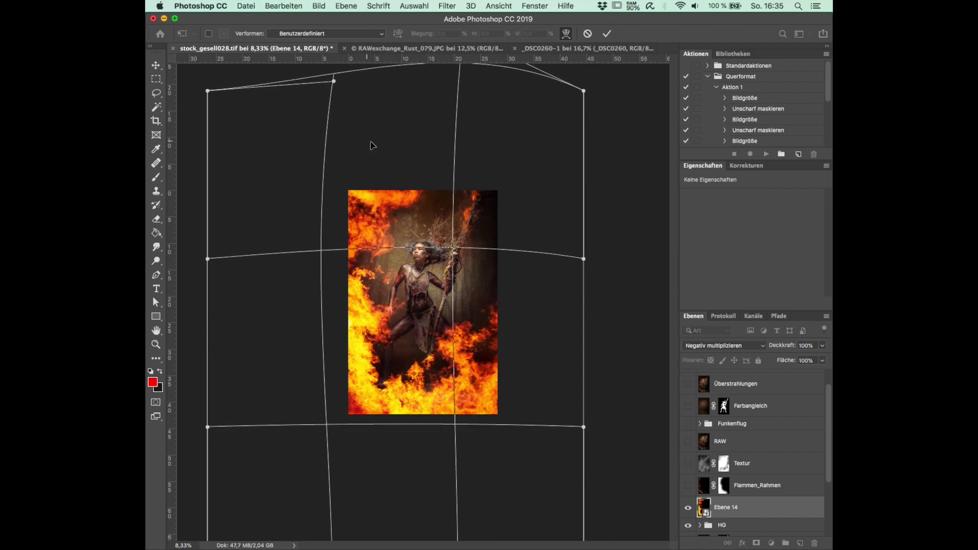
{"action": "left_click_drag", "start_coordinate": [376, 153], "coordinate": [365, 150]}
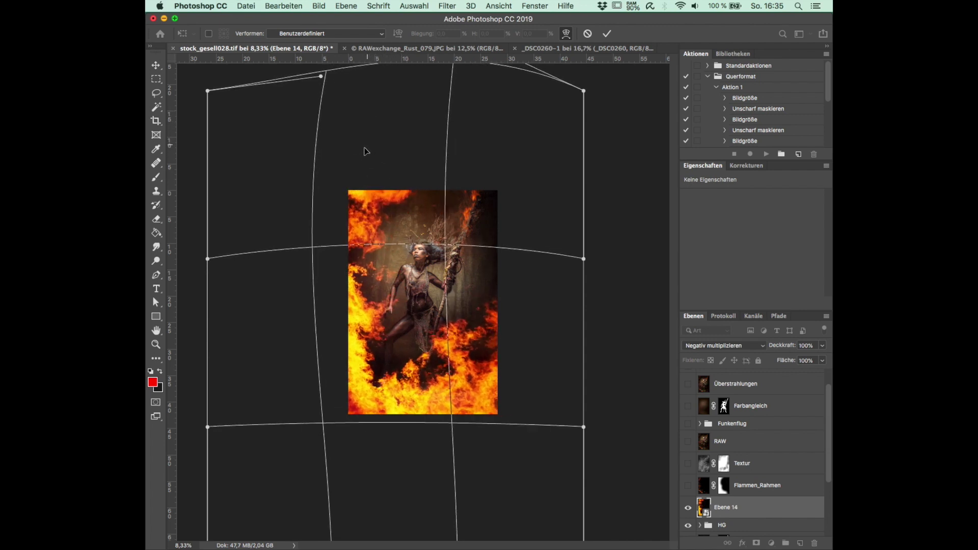
{"action": "left_click_drag", "start_coordinate": [455, 427], "coordinate": [454, 441]}
{"action": "left_click_drag", "start_coordinate": [584, 430], "coordinate": [636, 433]}
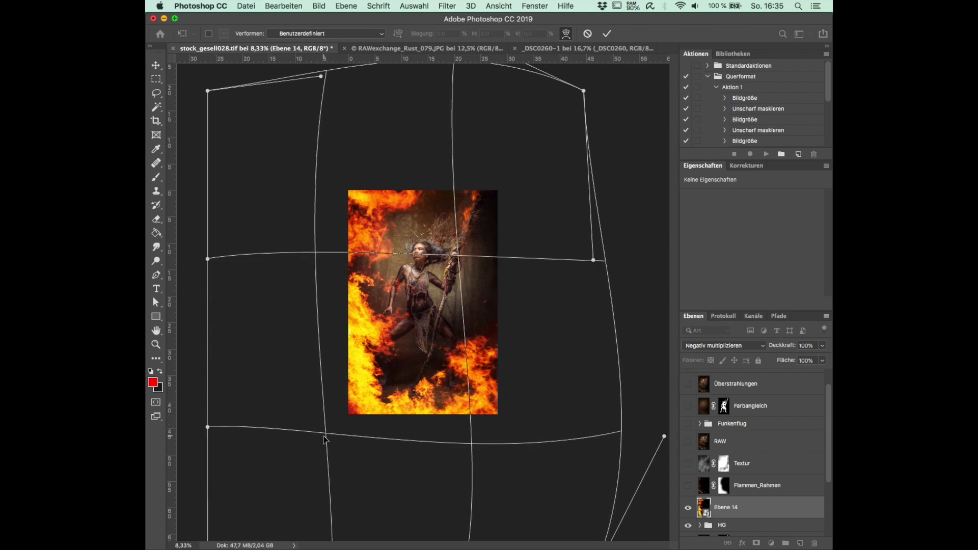
{"action": "left_click_drag", "start_coordinate": [208, 431], "coordinate": [172, 434]}
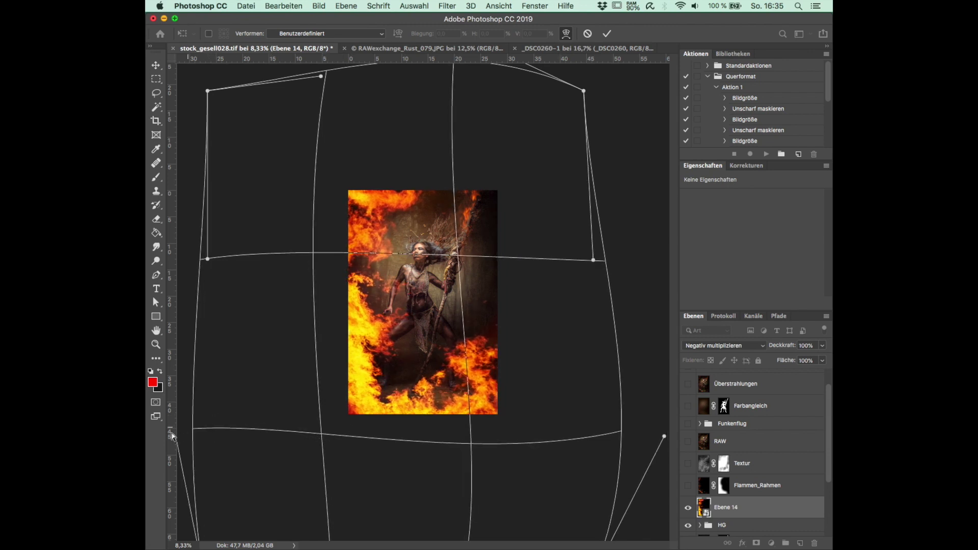
- Pull the flames' left, right and bottom corners further out and fine-tune the mesh to 102,26 × 109,63 cm
{"action": "key", "text": "super+minus"}
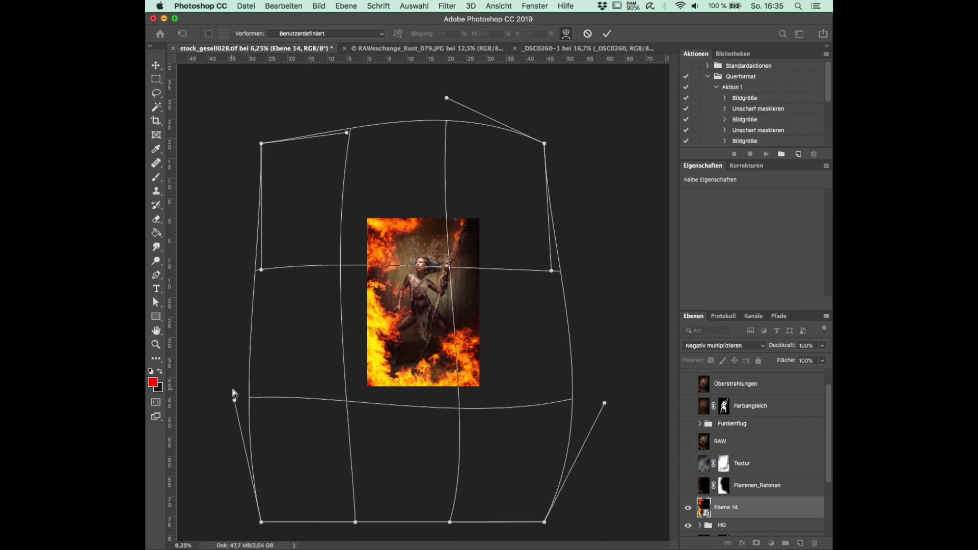
{"action": "left_click_drag", "start_coordinate": [234, 402], "coordinate": [132, 390]}
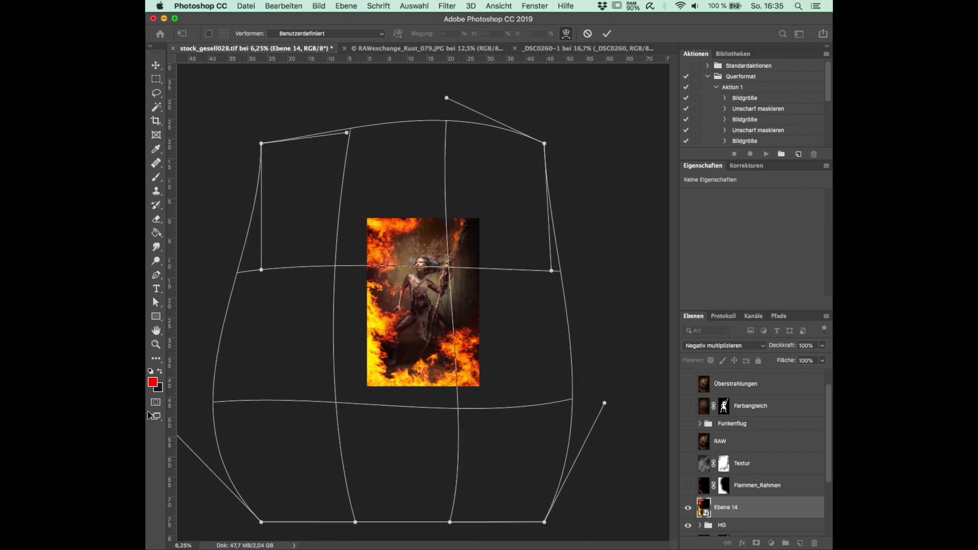
{"action": "left_click_drag", "start_coordinate": [262, 270], "coordinate": [198, 269]}
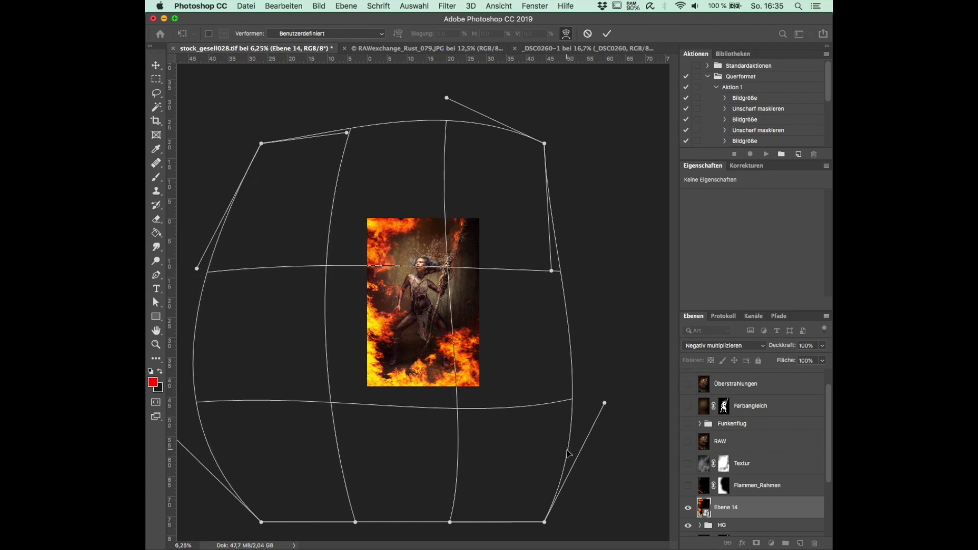
{"action": "left_click_drag", "start_coordinate": [545, 522], "coordinate": [603, 530]}
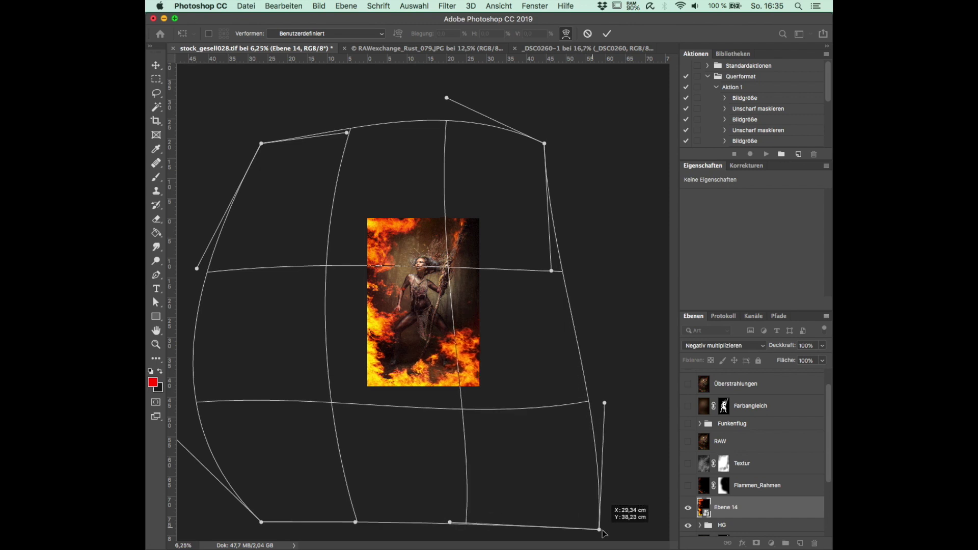
{"action": "left_click_drag", "start_coordinate": [552, 270], "coordinate": [598, 268]}
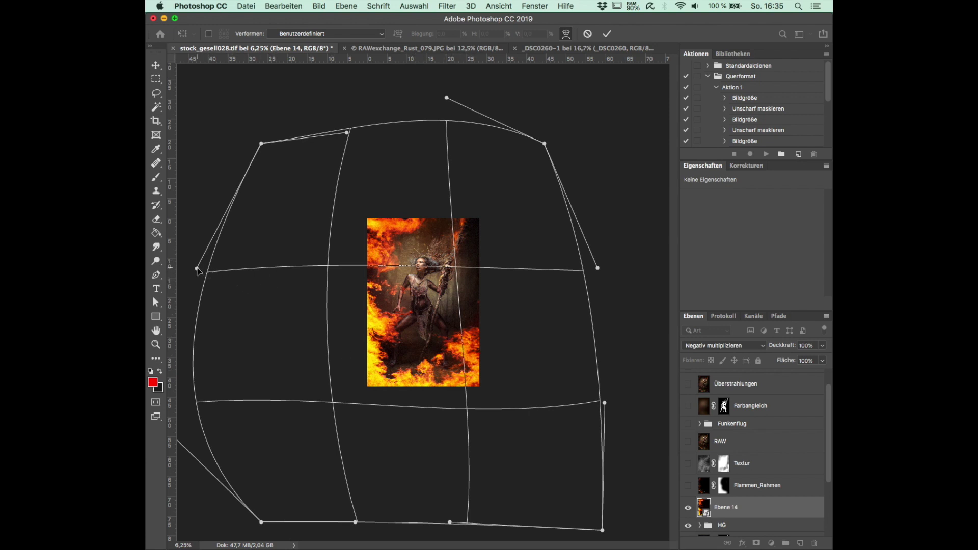
{"action": "left_click_drag", "start_coordinate": [197, 269], "coordinate": [204, 264]}
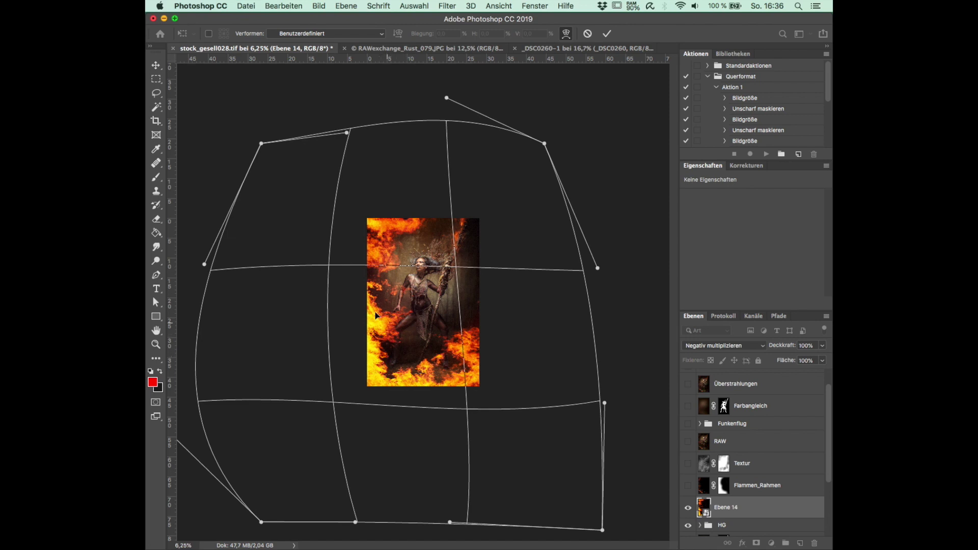
{"action": "left_click_drag", "start_coordinate": [261, 144], "coordinate": [262, 96]}
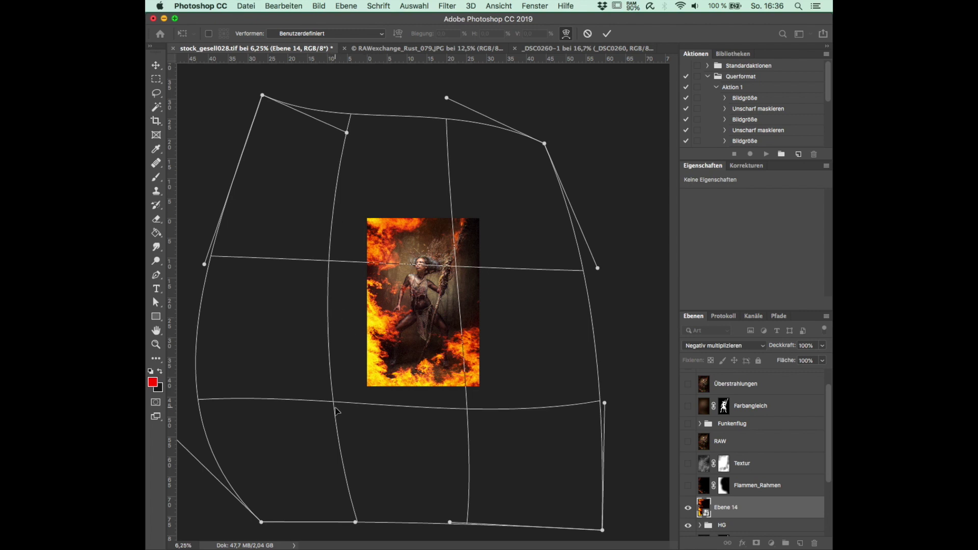
{"action": "left_click_drag", "start_coordinate": [334, 405], "coordinate": [333, 408]}
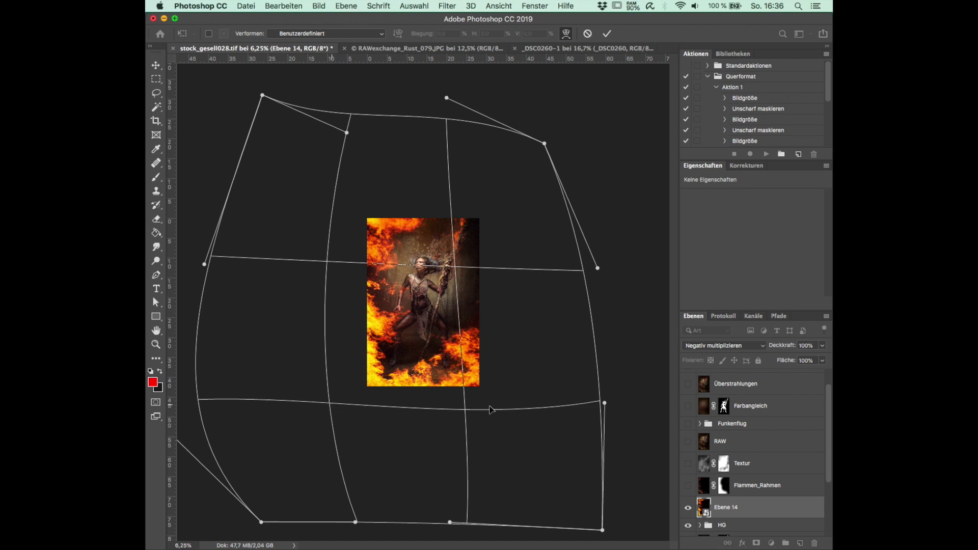
{"action": "left_click_drag", "start_coordinate": [504, 413], "coordinate": [502, 412]}
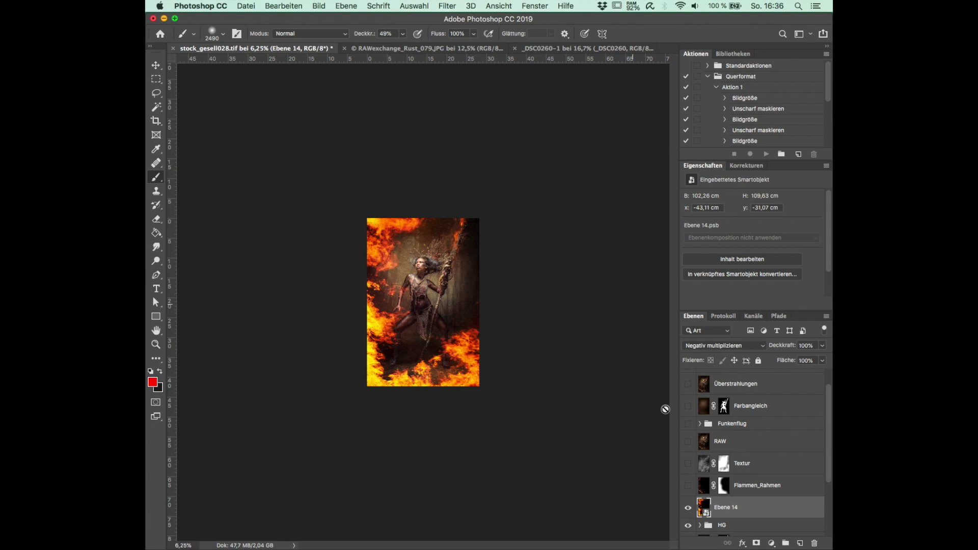
- Step through the History panel comparing the flames before and after warping, ending on the warped state
{"action": "left_click", "coordinate": [725, 318]}
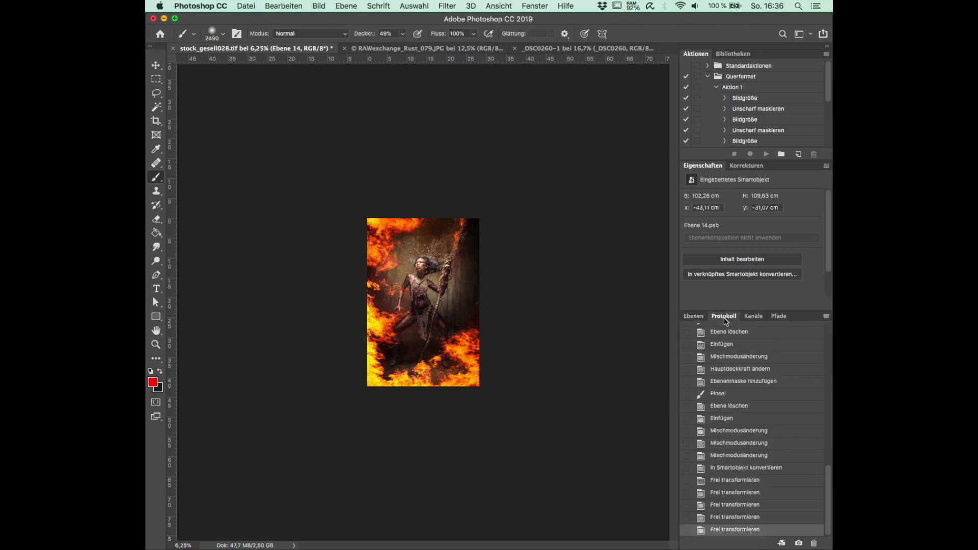
{"action": "left_click", "coordinate": [739, 518]}
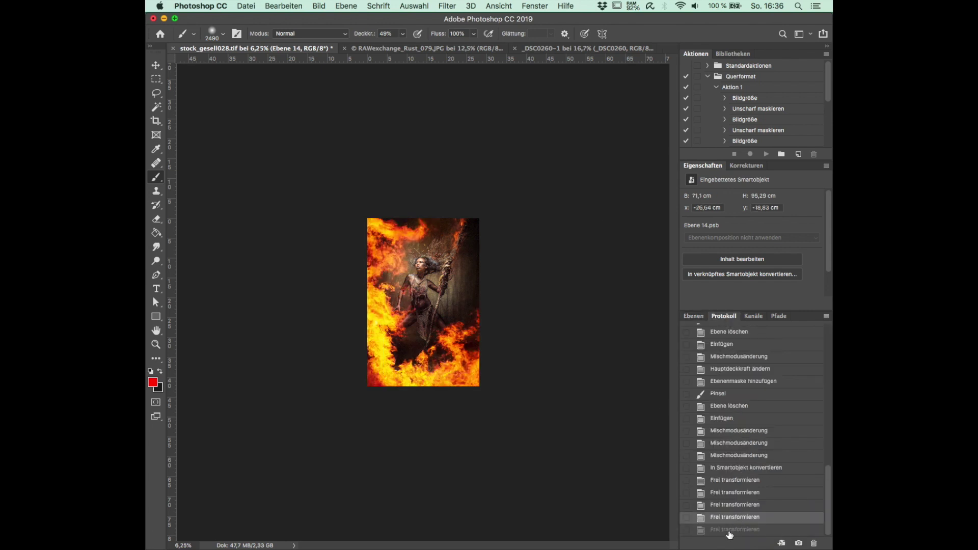
{"action": "left_click", "coordinate": [734, 530]}
{"action": "left_click", "coordinate": [735, 520]}
{"action": "left_click", "coordinate": [734, 532]}
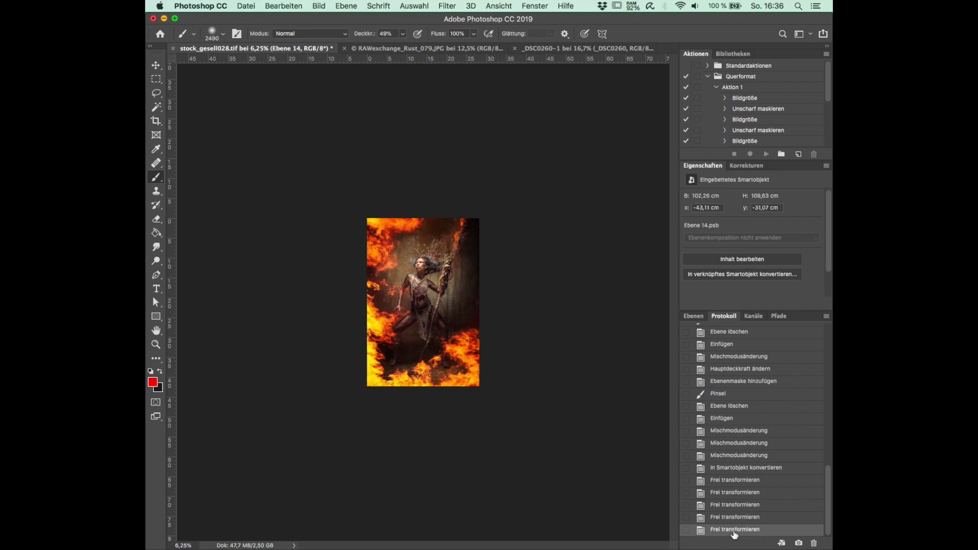
{"action": "left_click", "coordinate": [736, 520]}
{"action": "left_click", "coordinate": [738, 519]}
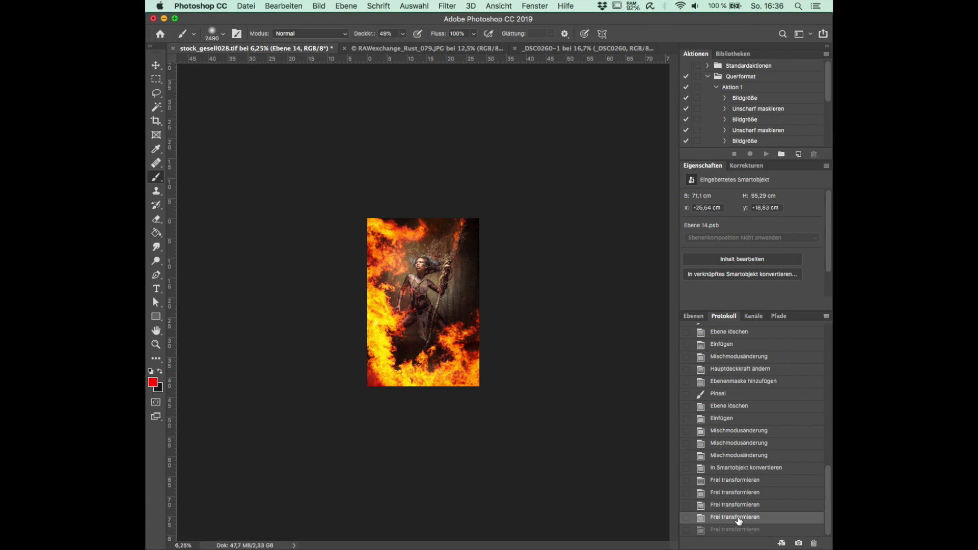
{"action": "key", "text": "super+plus"}
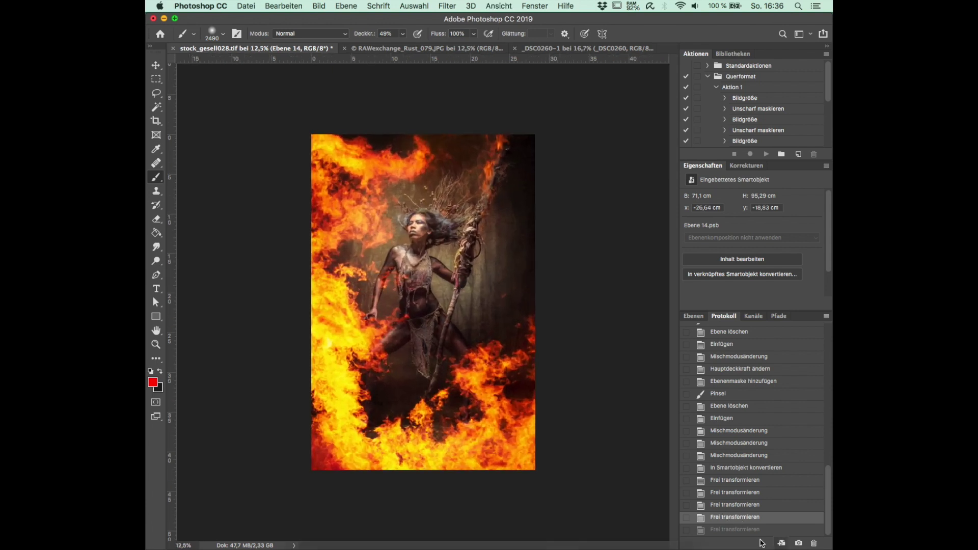
{"action": "left_click", "coordinate": [747, 531]}
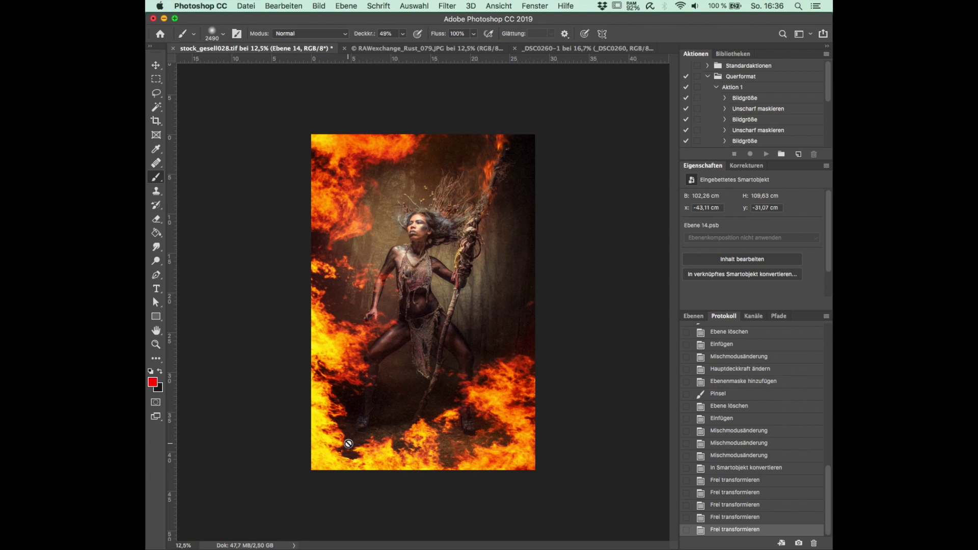
- Set the flame layer to 99% opacity and apply a Gaußscher Weichzeichner of about 9.5 px
{"action": "left_click", "coordinate": [691, 316]}
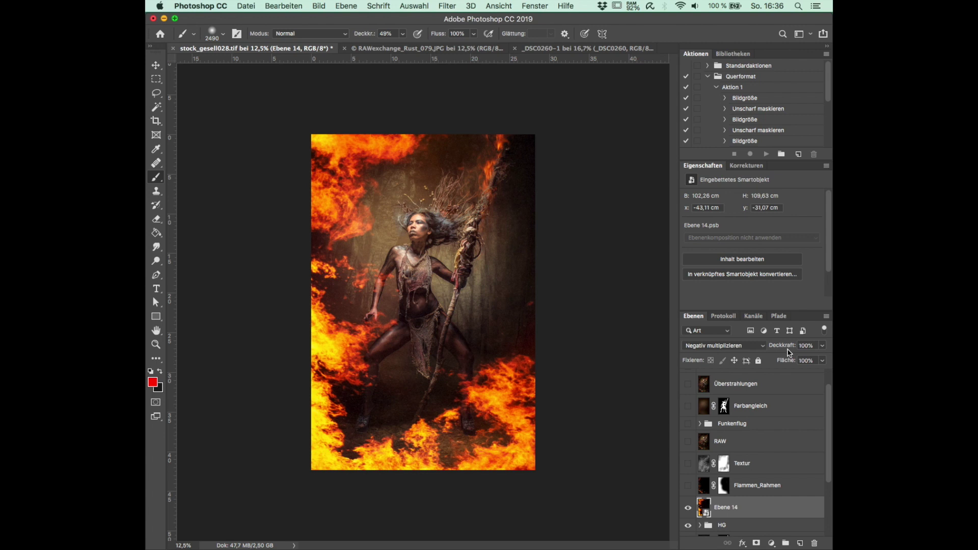
{"action": "left_click_drag", "start_coordinate": [789, 349], "coordinate": [809, 350]}
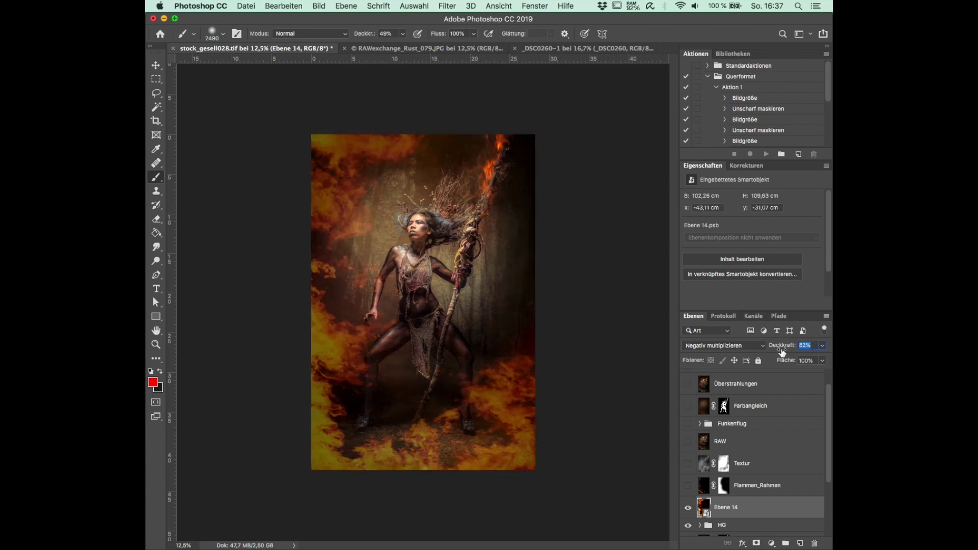
{"action": "left_click_drag", "start_coordinate": [809, 351], "coordinate": [807, 350]}
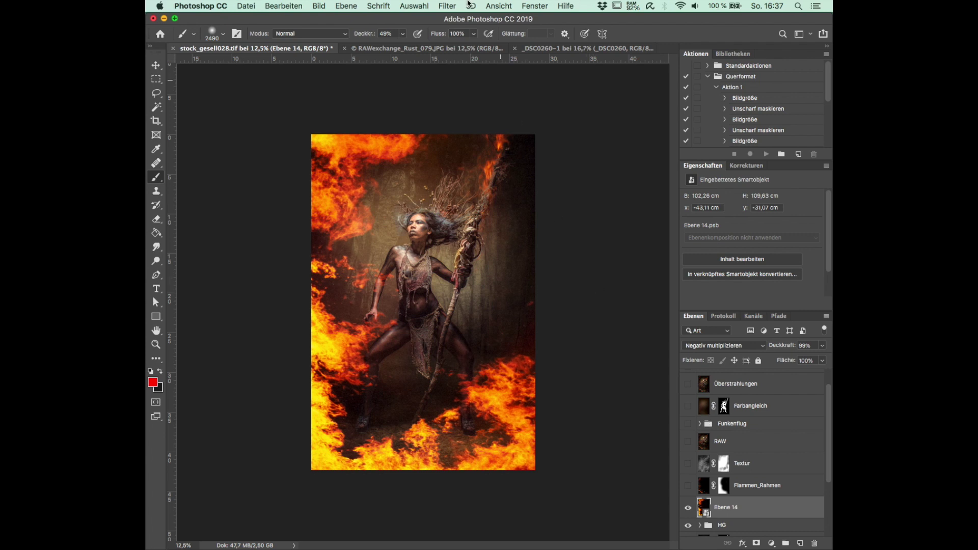
{"action": "left_click", "coordinate": [446, 5]}
{"action": "mouse_move", "coordinate": [483, 216]}
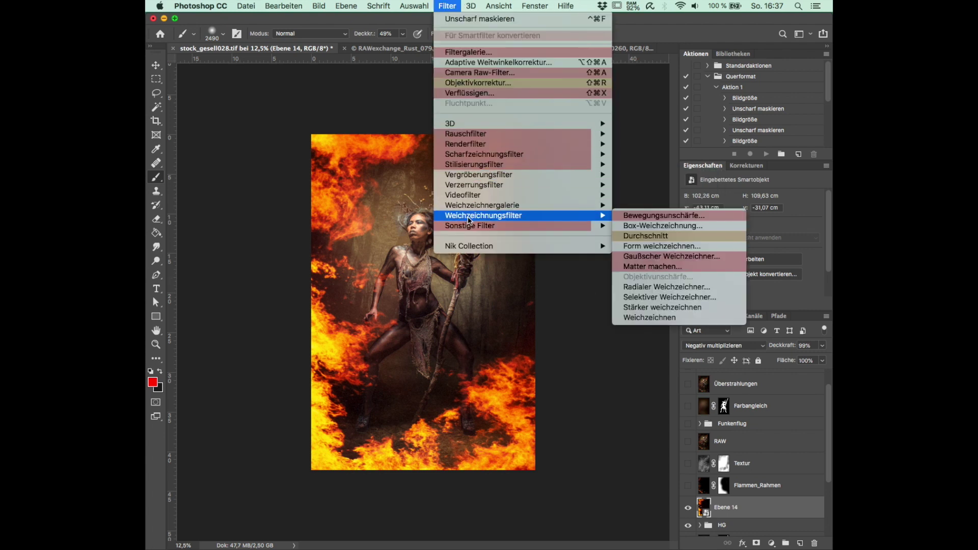
{"action": "left_click", "coordinate": [552, 311]}
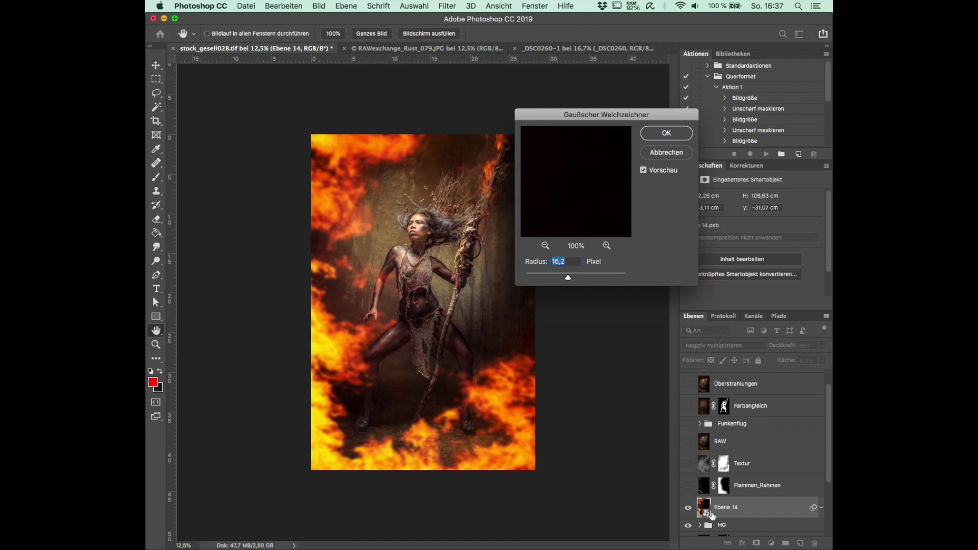
{"action": "left_click", "coordinate": [546, 279]}
{"action": "left_click_drag", "start_coordinate": [547, 279], "coordinate": [565, 280]}
{"action": "key", "text": "Return"}
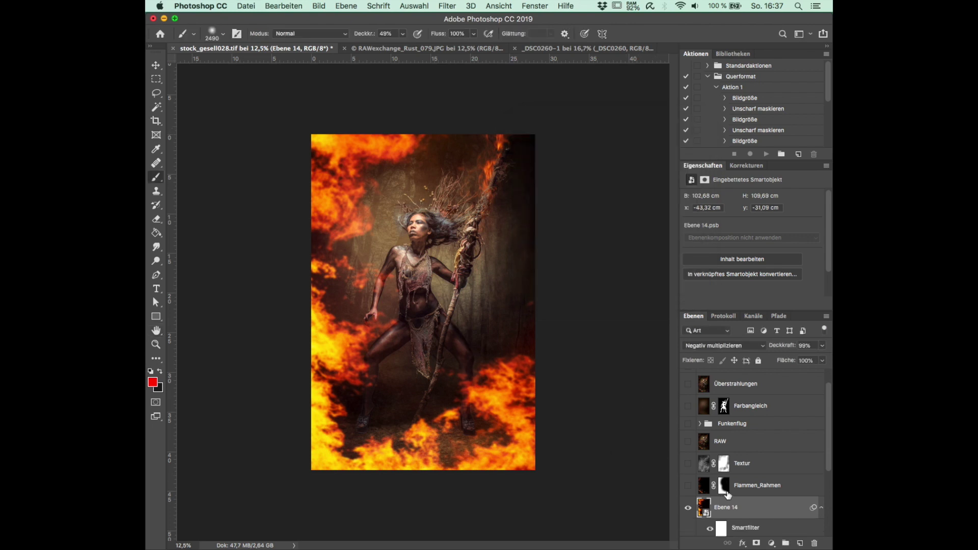
- Review the Gaussian blur smart filter settings and start a new transform of the flame layer
{"action": "scroll", "coordinate": [730, 506], "scroll_direction": "down", "scroll_amount": 3}
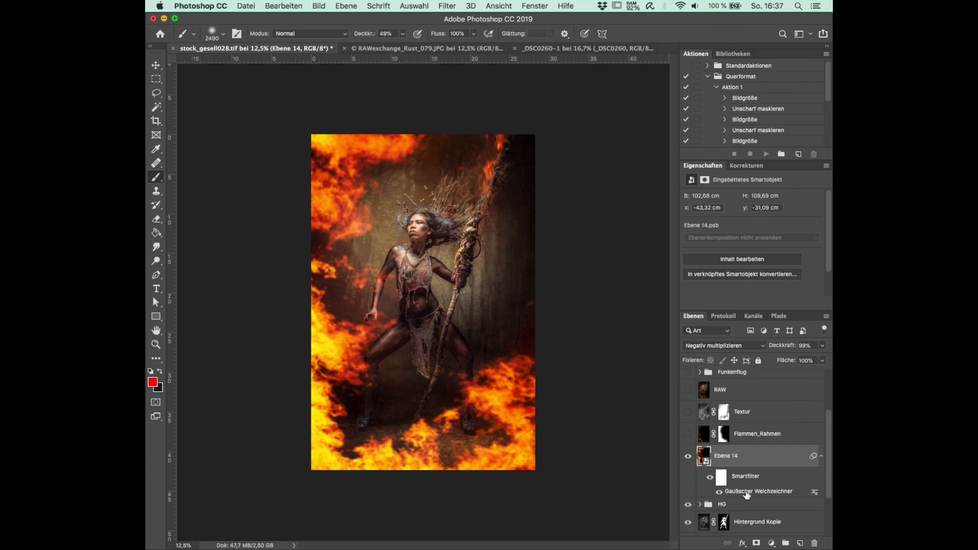
{"action": "double_click", "coordinate": [746, 493]}
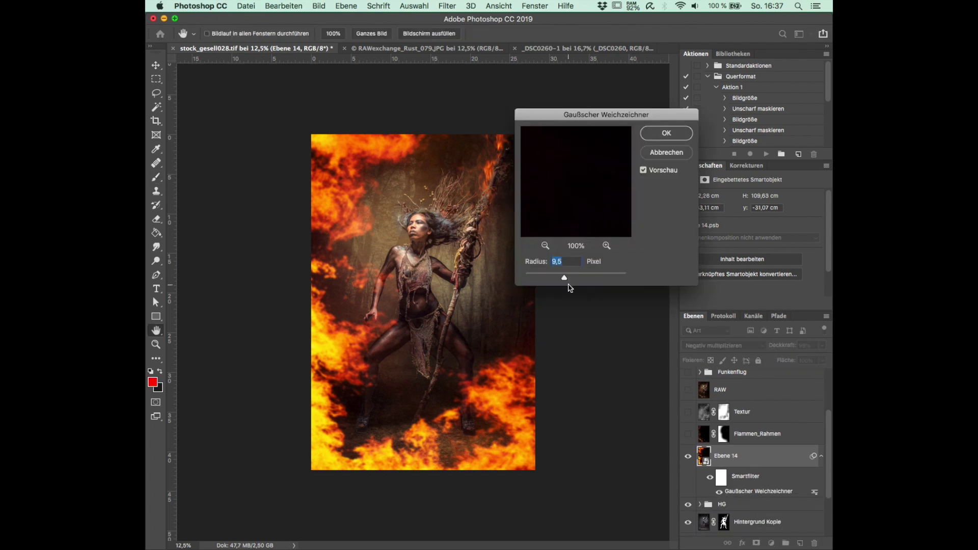
{"action": "left_click", "coordinate": [680, 153]}
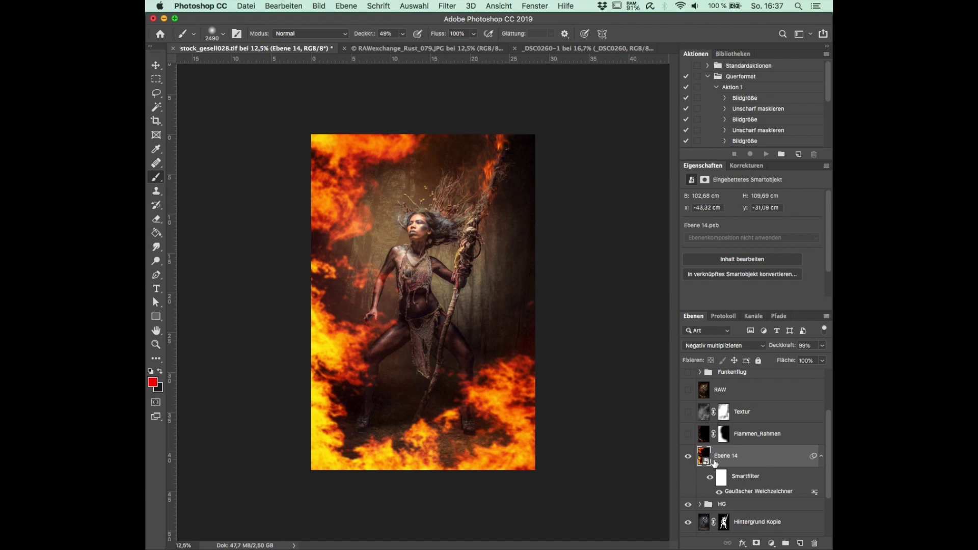
{"action": "key", "text": "ctrl+z"}
{"action": "left_click", "coordinate": [573, 217]}
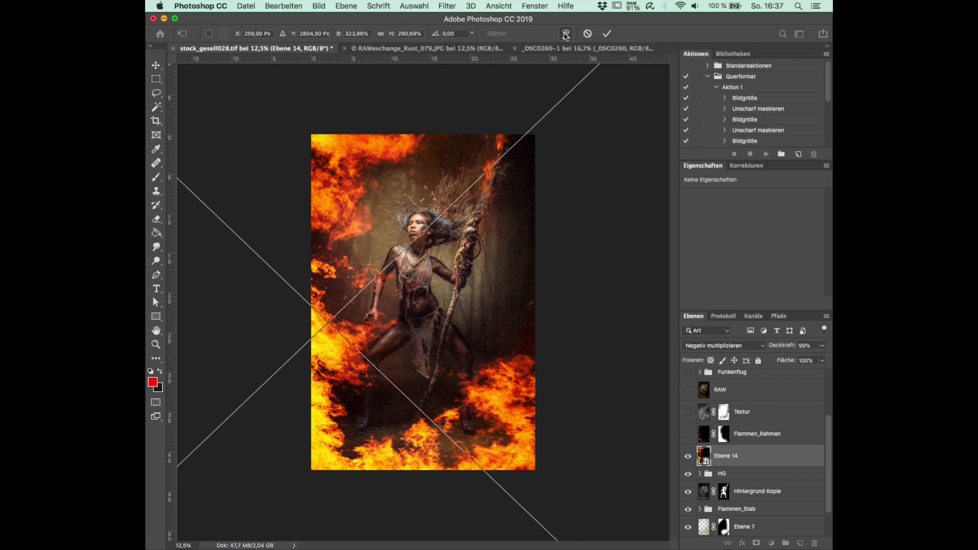
- Hide Ebene 14 and paste the rust texture above the HG group as Ebene 15, converting its profile
{"action": "key", "text": "Return"}
{"action": "left_click", "coordinate": [687, 456]}
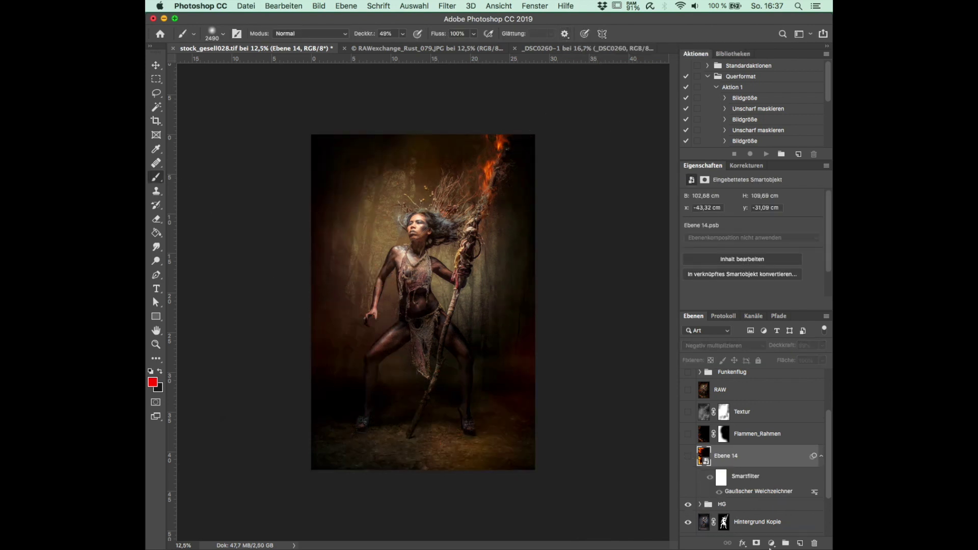
{"action": "left_click", "coordinate": [431, 48]}
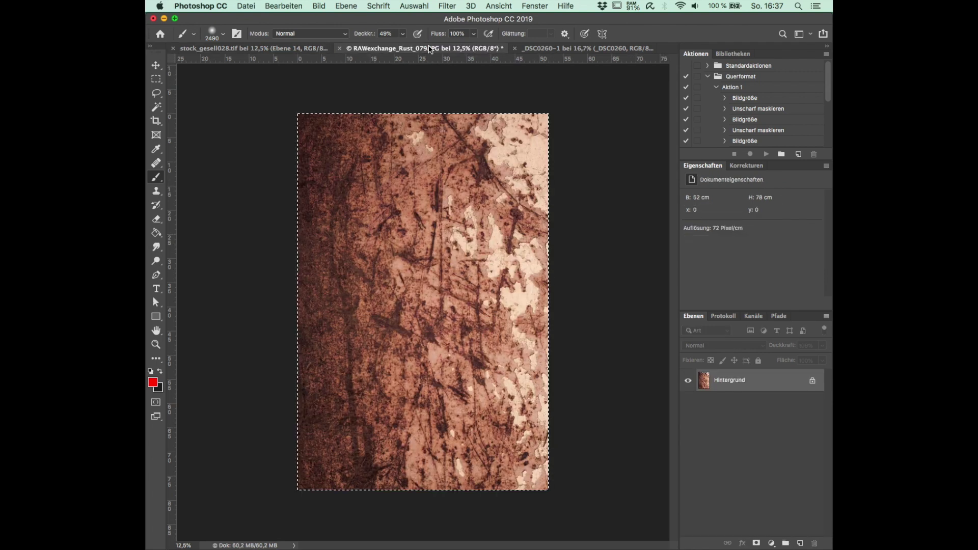
{"action": "left_click", "coordinate": [194, 48]}
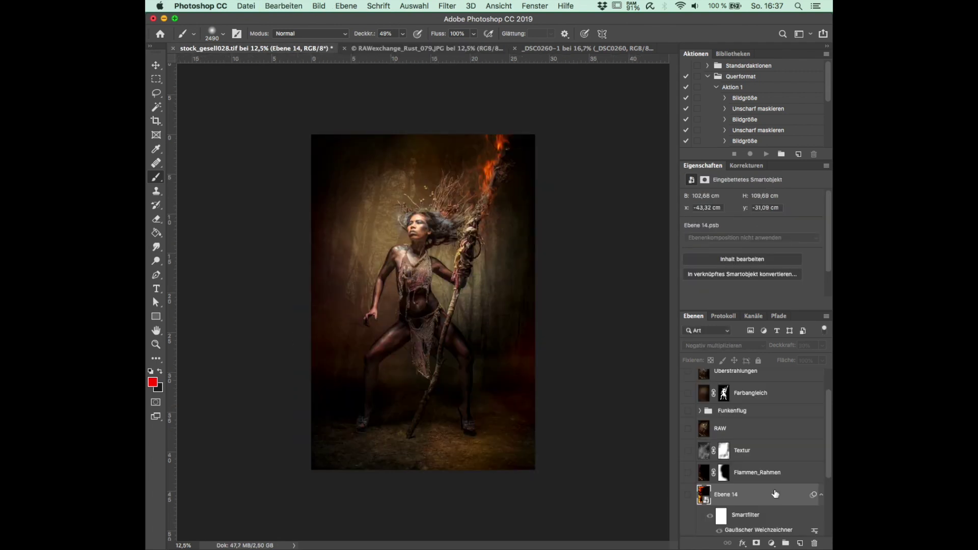
{"action": "scroll", "coordinate": [760, 519], "scroll_direction": "down", "scroll_amount": 2}
{"action": "scroll", "coordinate": [760, 518], "scroll_direction": "down", "scroll_amount": 1}
{"action": "left_click", "coordinate": [762, 501]}
{"action": "key", "text": "ctrl+v"}
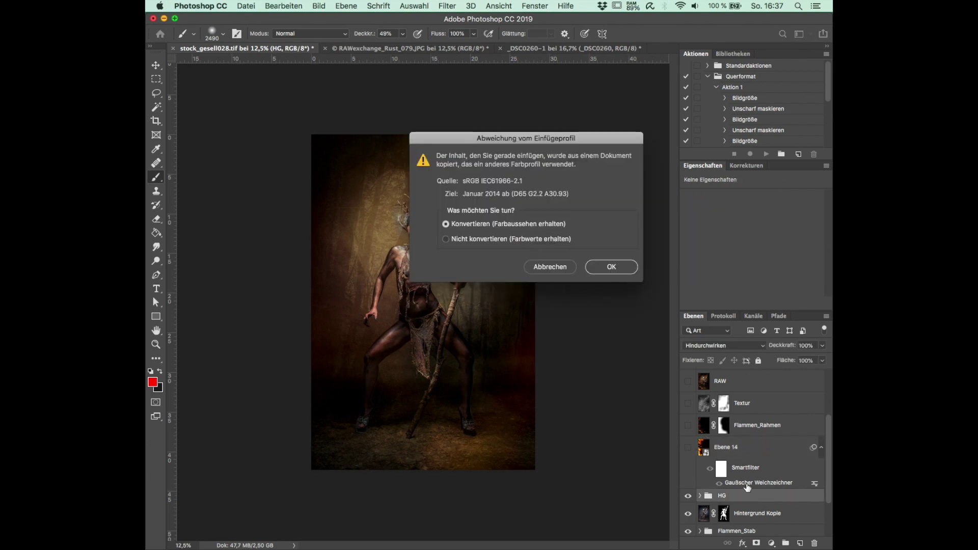
{"action": "left_click", "coordinate": [611, 267]}
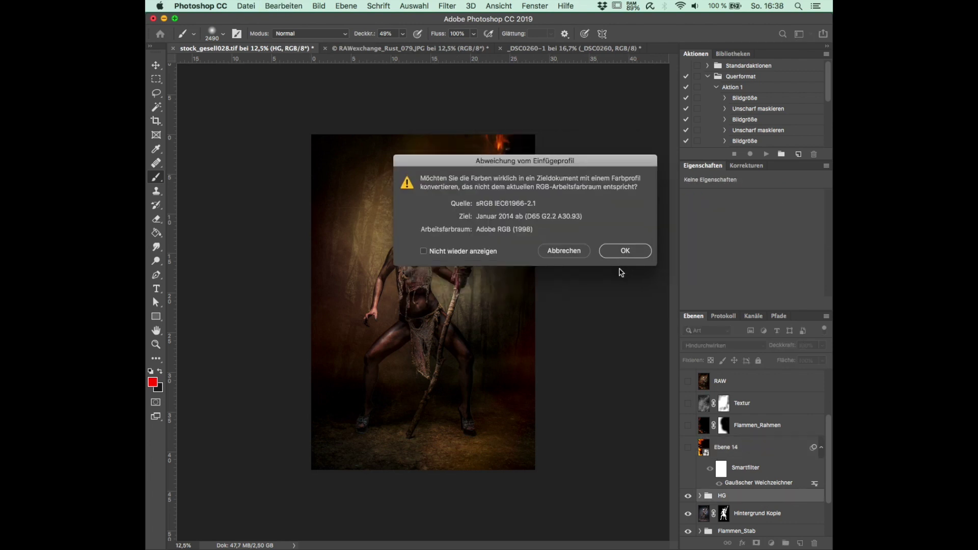
{"action": "left_click", "coordinate": [614, 255]}
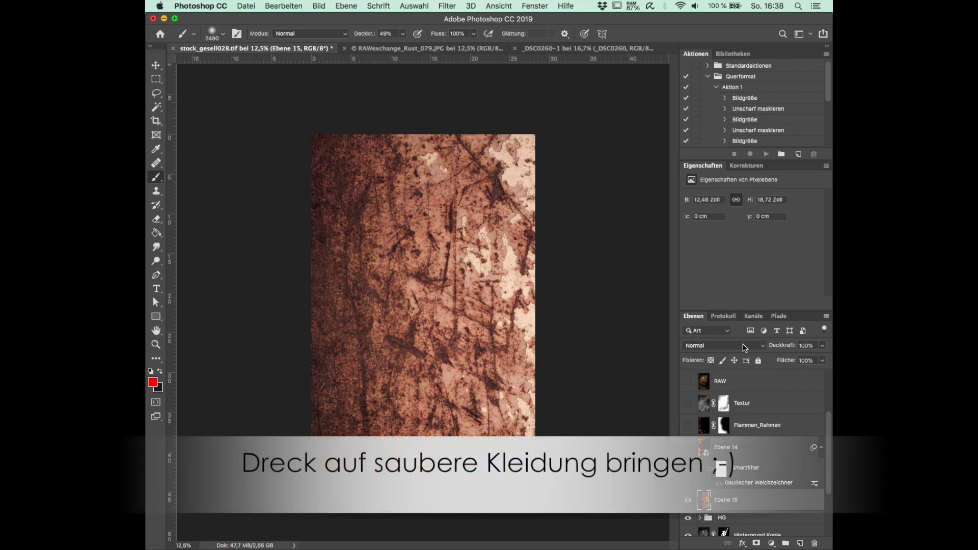
- Set the rust texture layer Ebene 15 to the Weiches Licht (Soft Light) blend mode
{"action": "left_click", "coordinate": [723, 346]}
{"action": "left_click", "coordinate": [703, 469]}
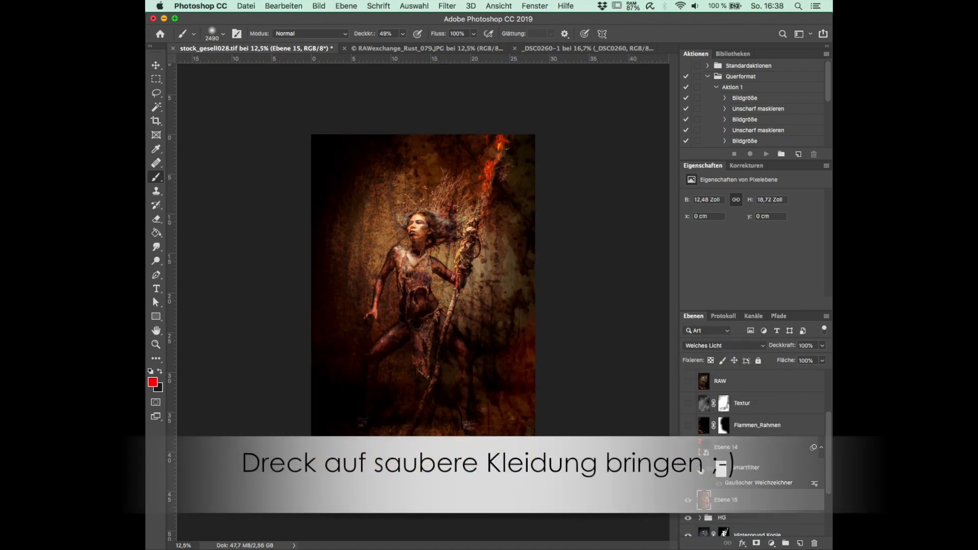
{"action": "key", "text": "ctrl+t"}
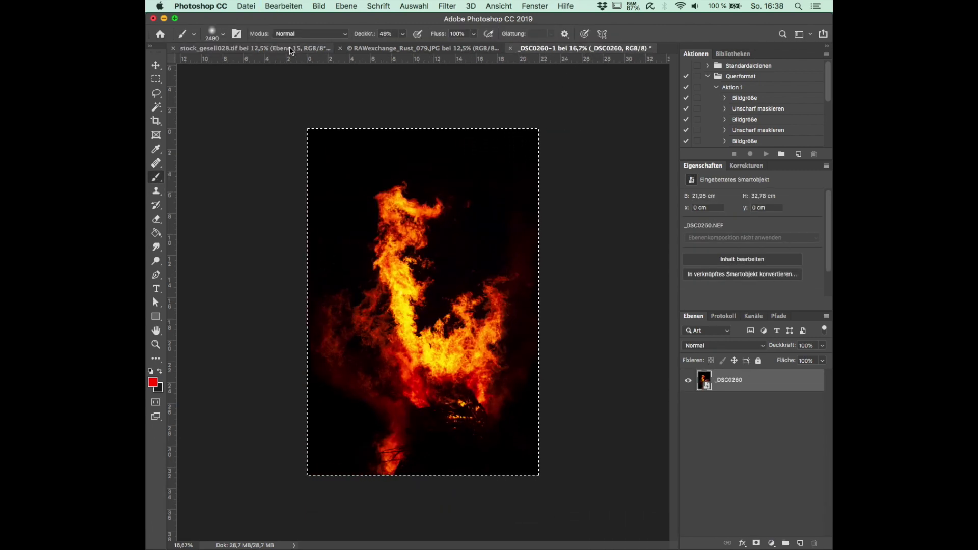
- Try warping the rust texture outward at its sides and corner, then cancel the warp
{"action": "key", "text": "ctrl+t"}
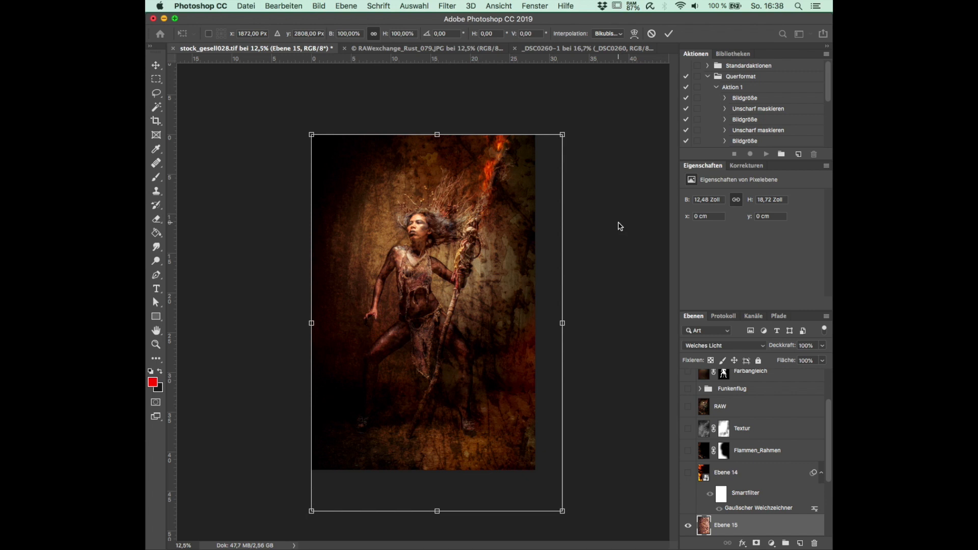
{"action": "left_click", "coordinate": [634, 35]}
{"action": "left_click_drag", "start_coordinate": [477, 262], "coordinate": [514, 259]}
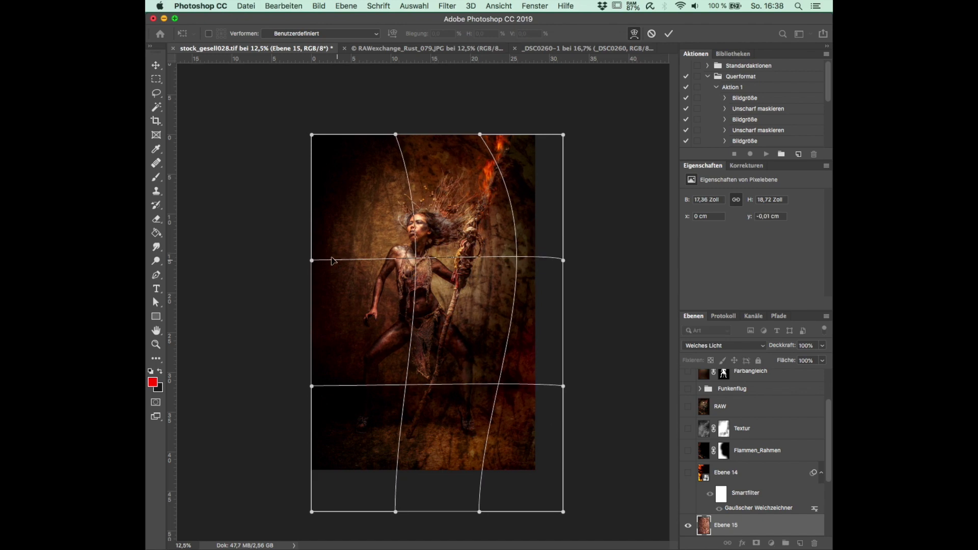
{"action": "left_click_drag", "start_coordinate": [312, 260], "coordinate": [246, 252]}
{"action": "mouse_move", "coordinate": [342, 461]}
{"action": "left_mouse_down"}
{"action": "mouse_move", "coordinate": [360, 459]}
{"action": "mouse_move", "coordinate": [327, 489]}
{"action": "mouse_move", "coordinate": [283, 485]}
{"action": "mouse_move", "coordinate": [280, 451]}
{"action": "mouse_move", "coordinate": [275, 462]}
{"action": "left_mouse_up"}
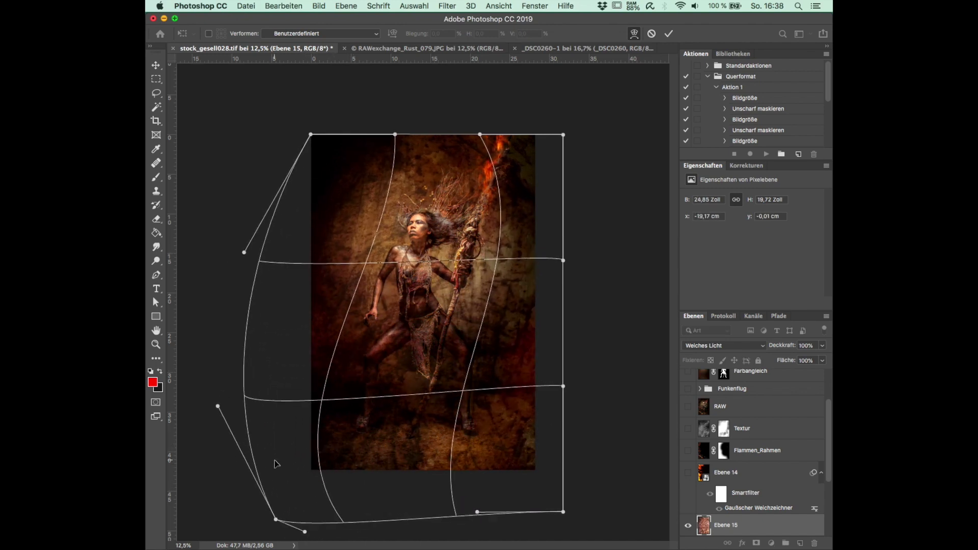
{"action": "mouse_move", "coordinate": [535, 485]}
{"action": "left_mouse_down"}
{"action": "mouse_move", "coordinate": [573, 518]}
{"action": "mouse_move", "coordinate": [599, 512]}
{"action": "left_mouse_up"}
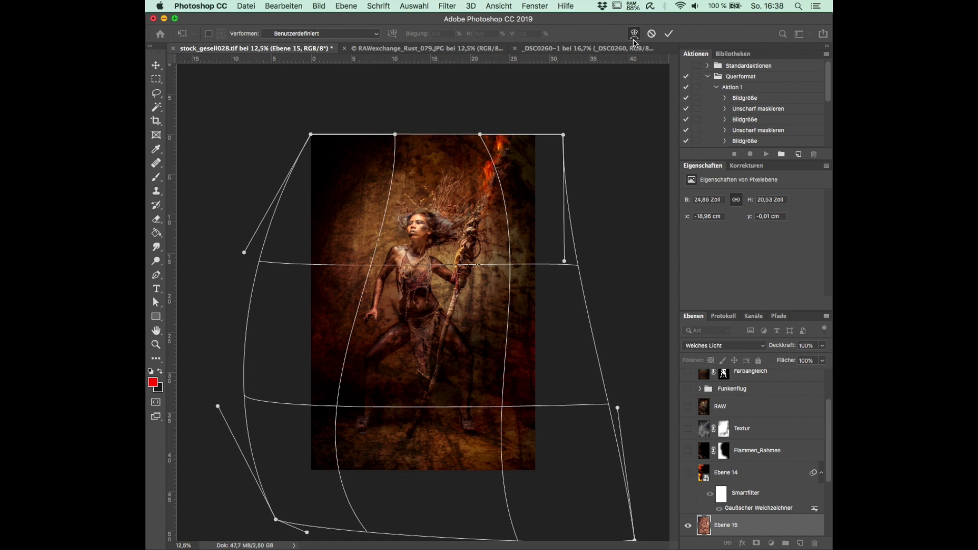
{"action": "key", "text": "Escape"}
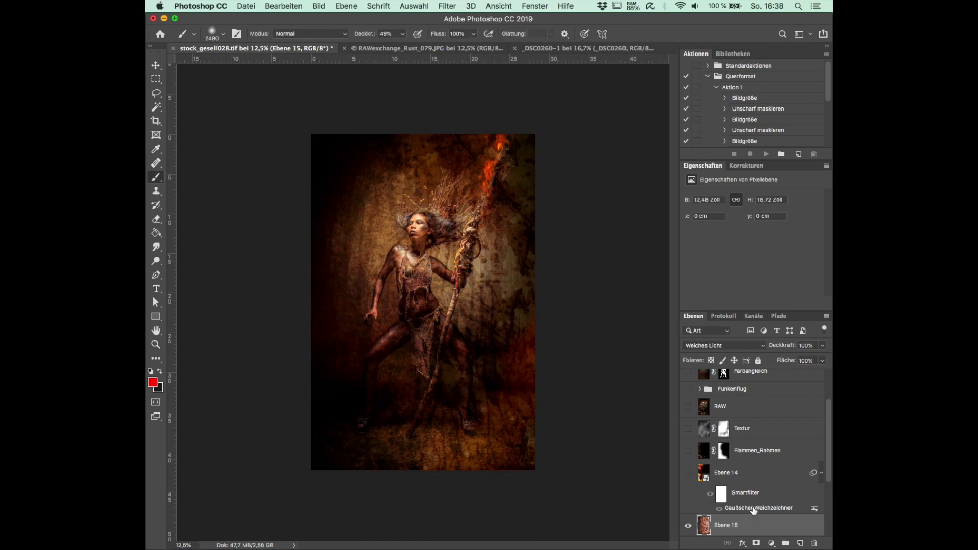
- Delete the Ebene 15 rust layer and make the final, malerisch and Textur layers visible
{"action": "left_click_drag", "start_coordinate": [769, 529], "coordinate": [814, 543]}
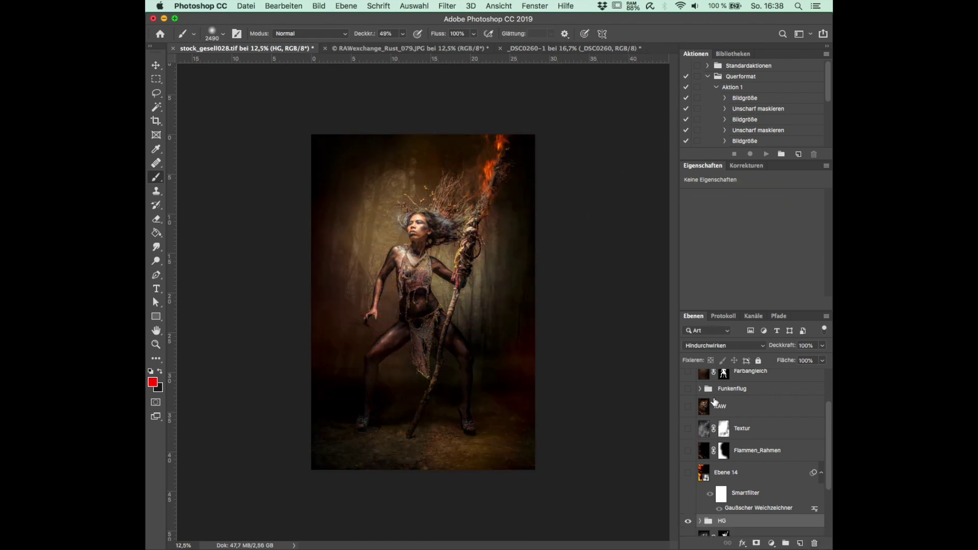
{"action": "left_click_drag", "start_coordinate": [689, 377], "coordinate": [688, 488]}
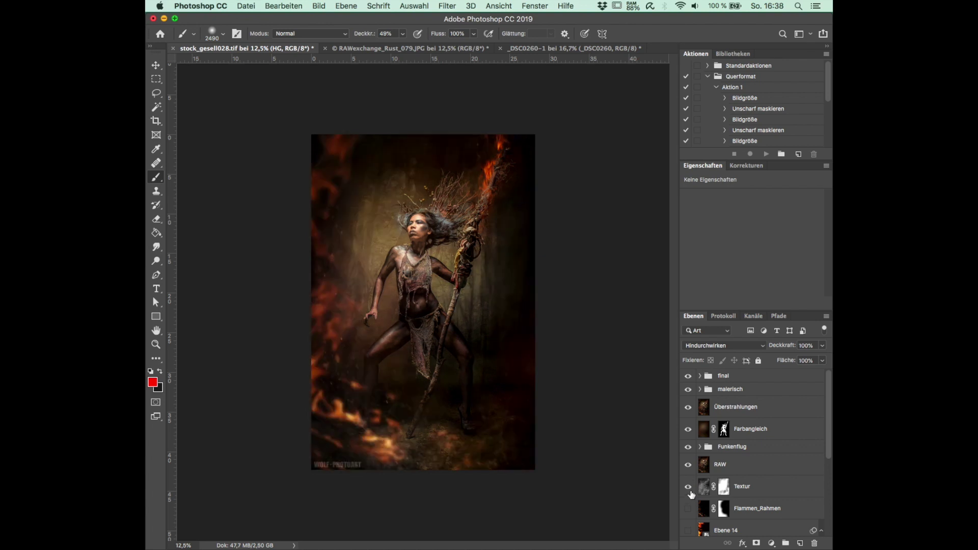